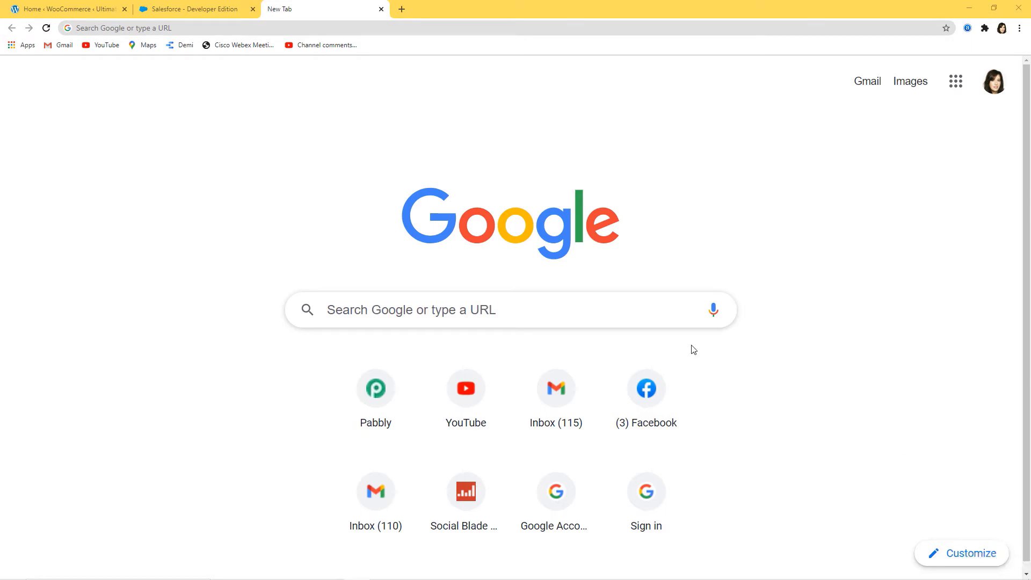
Go to pabbly.com and open the Pabbly Connect product page
{"action": "left_click", "coordinate": [208, 26]}
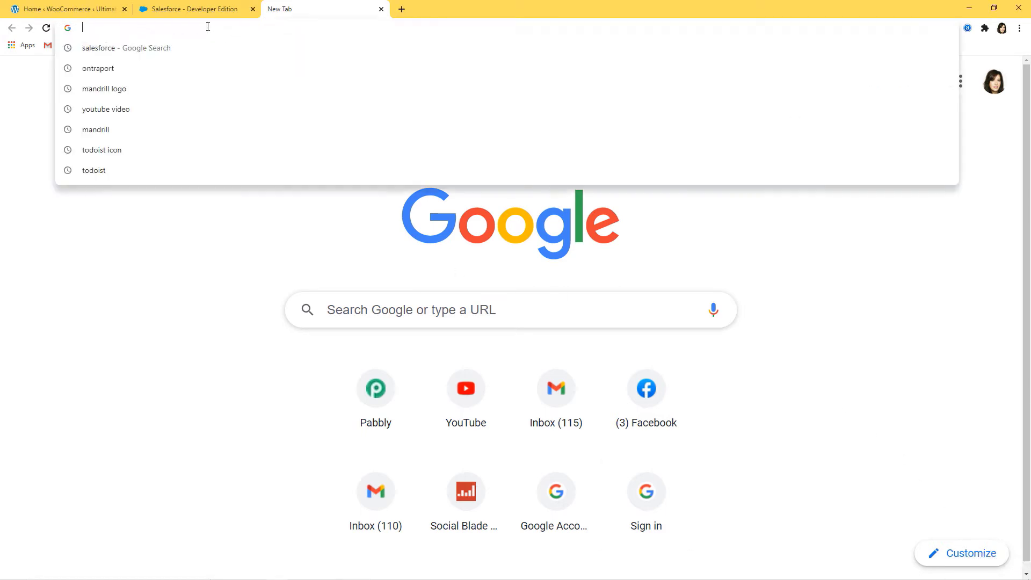
{"action": "type", "text": "pa"}
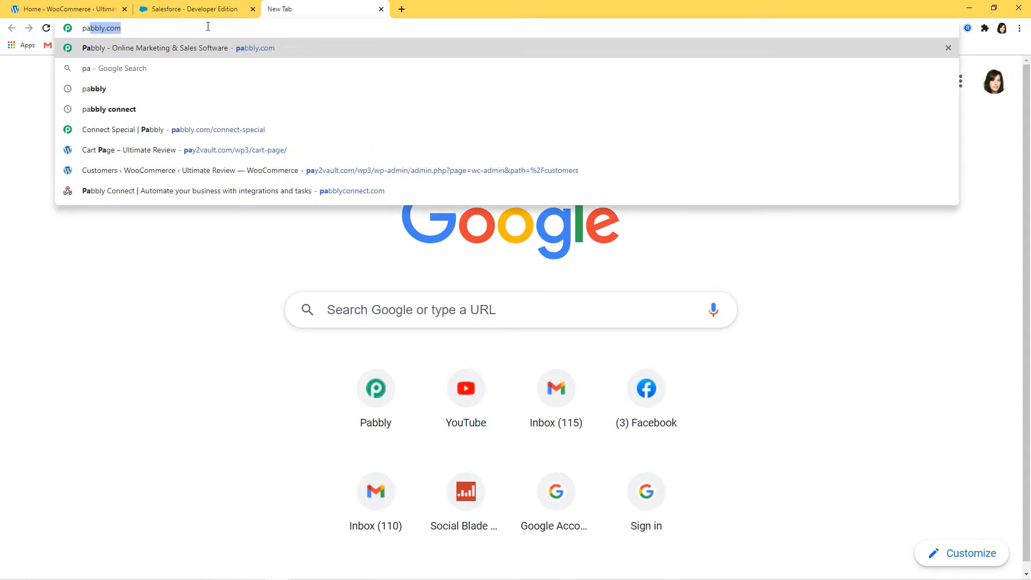
{"action": "type", "text": "bbly.com"}
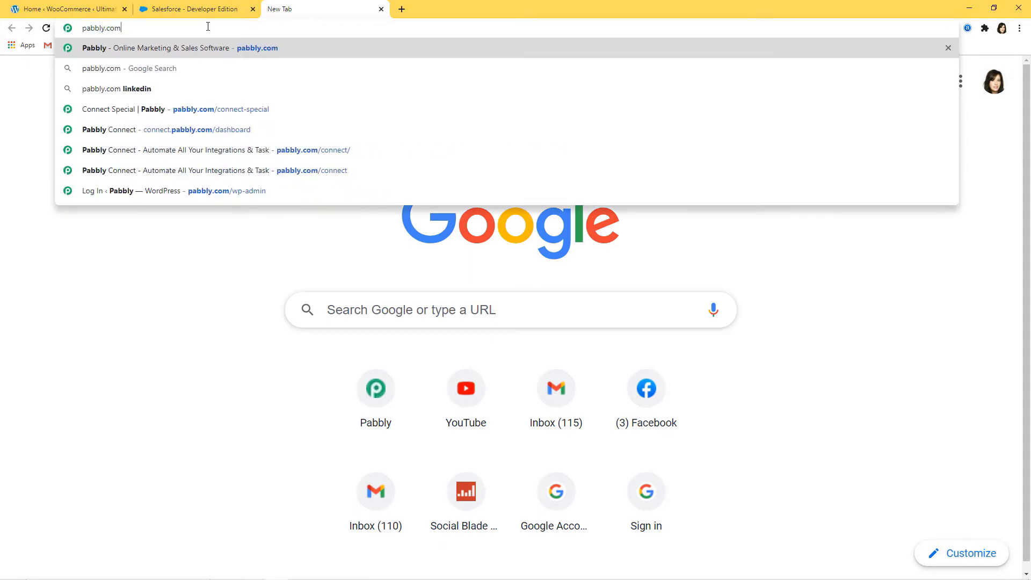
{"action": "key", "text": "Return"}
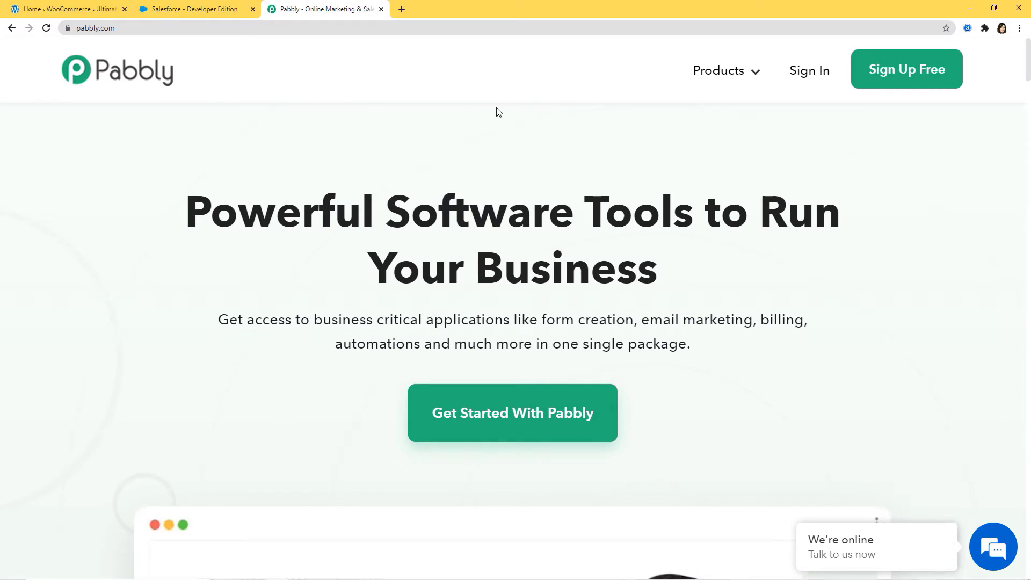
{"action": "mouse_move", "coordinate": [722, 70]}
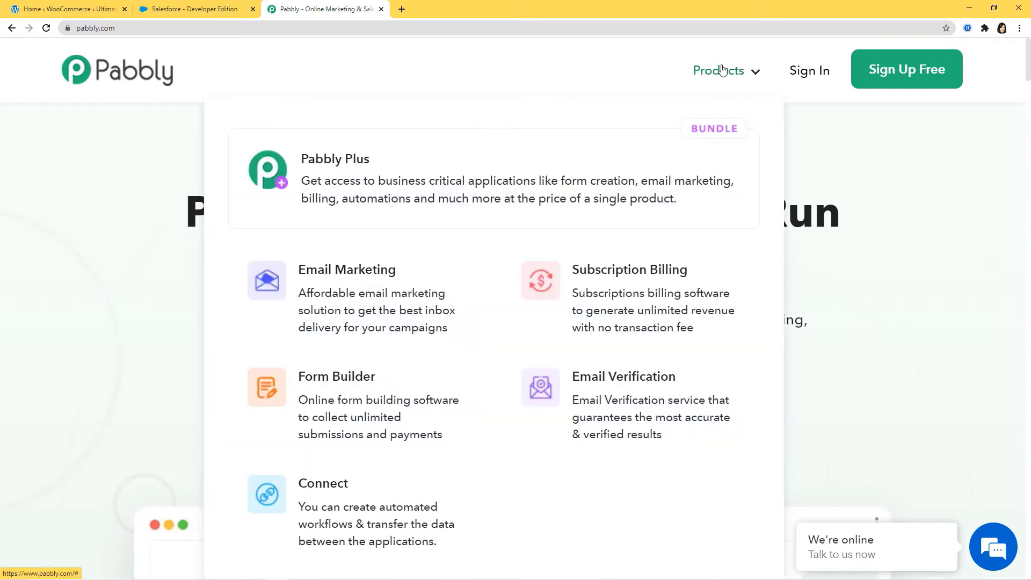
{"action": "left_click", "coordinate": [348, 497]}
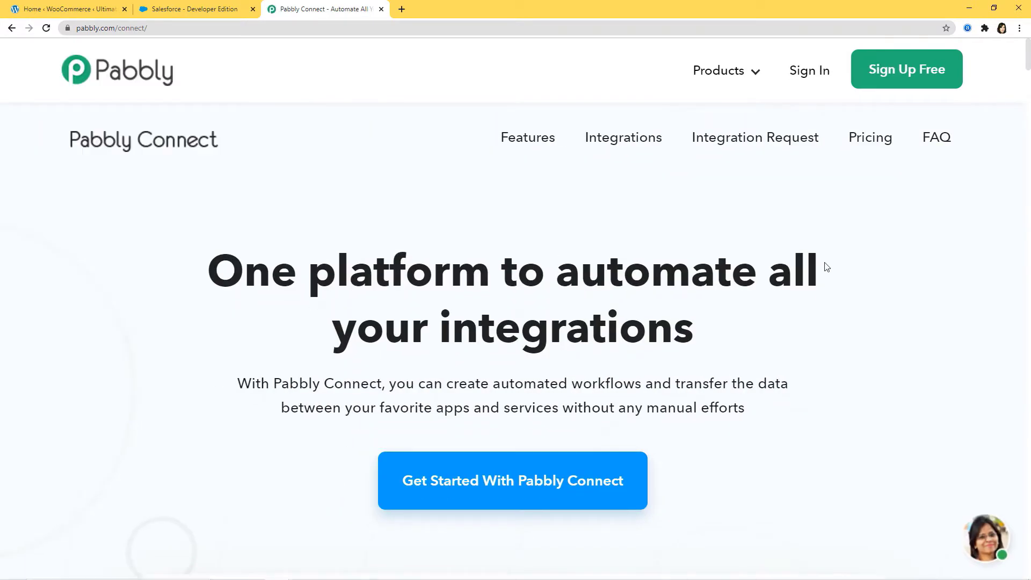
Sign in and launch Connect from the All Apps page via Access Now
{"action": "left_click", "coordinate": [811, 74]}
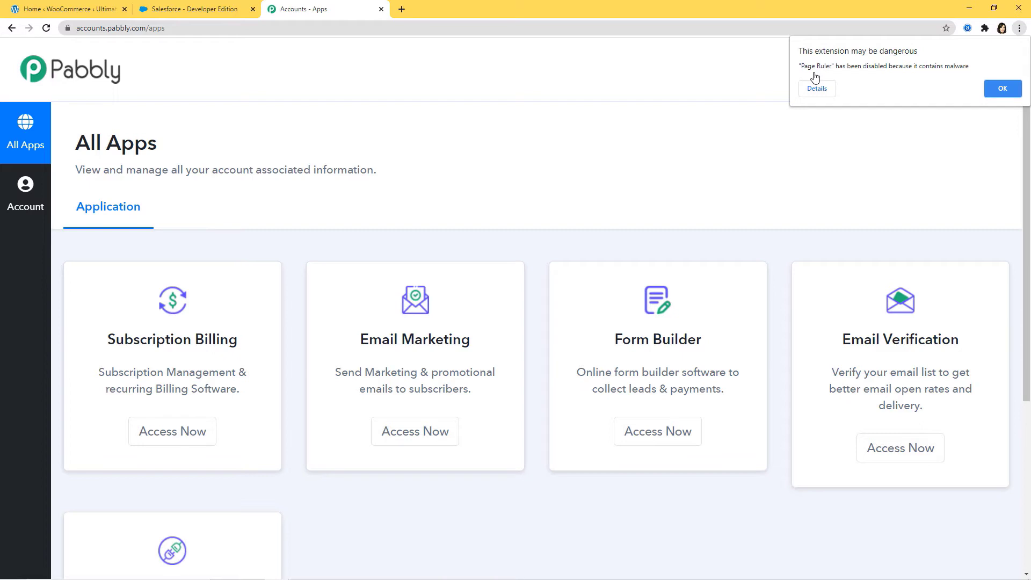
{"action": "scroll", "coordinate": [760, 151], "scroll_direction": "down", "scroll_amount": 4}
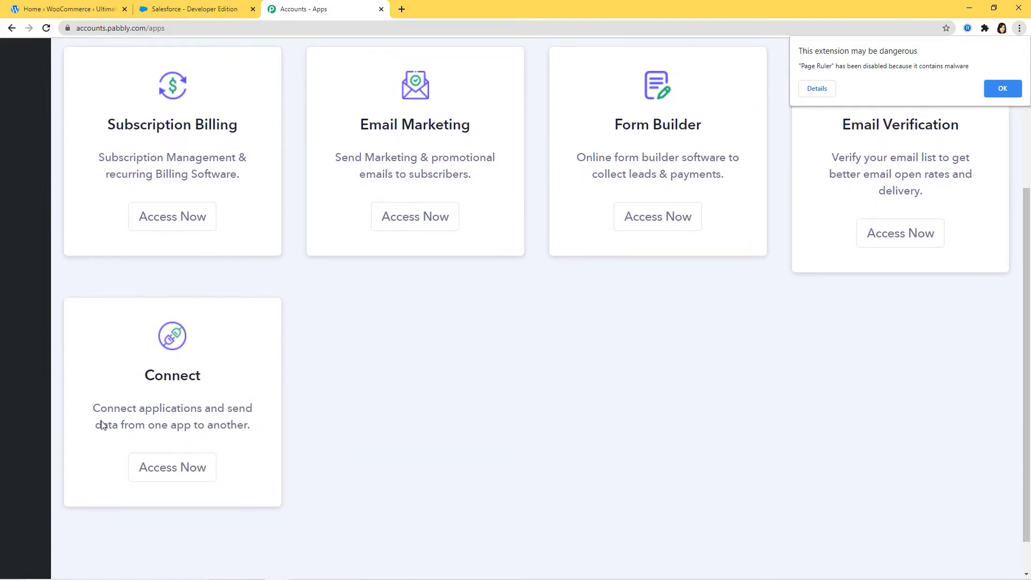
{"action": "left_click", "coordinate": [165, 471]}
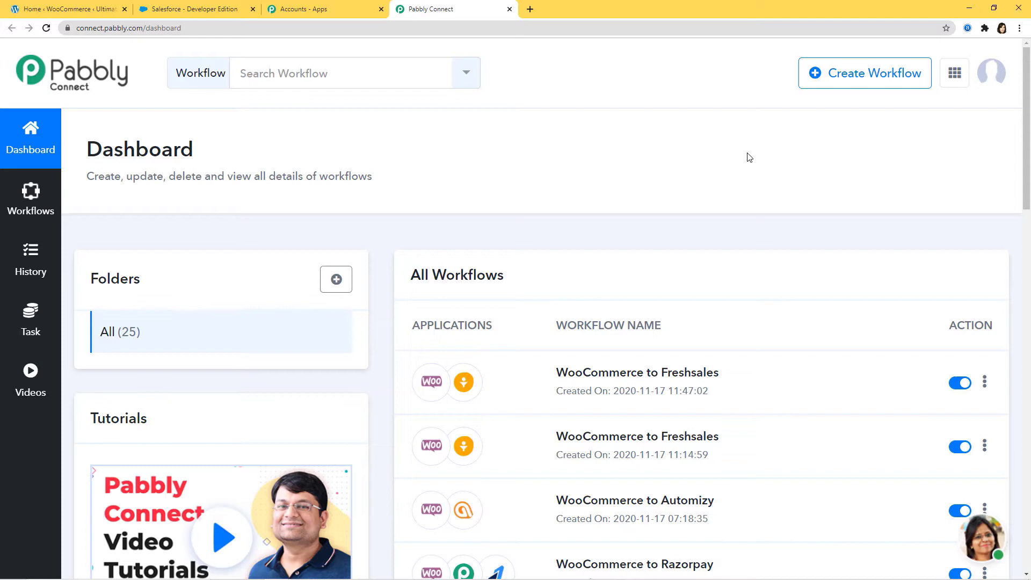
Create a new workflow named 'Razorpay Integration'
{"action": "left_click", "coordinate": [865, 84]}
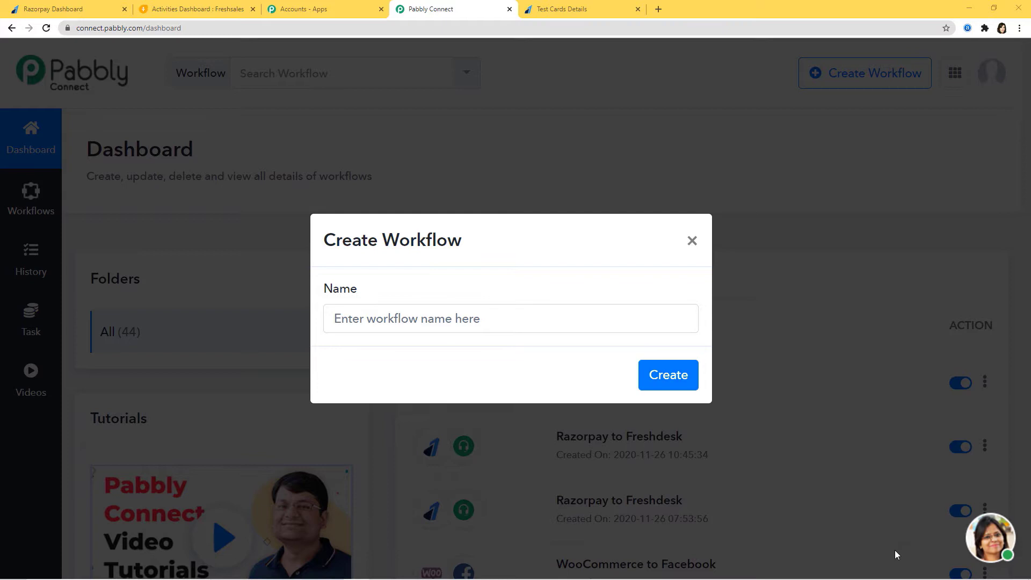
{"action": "left_click", "coordinate": [431, 319]}
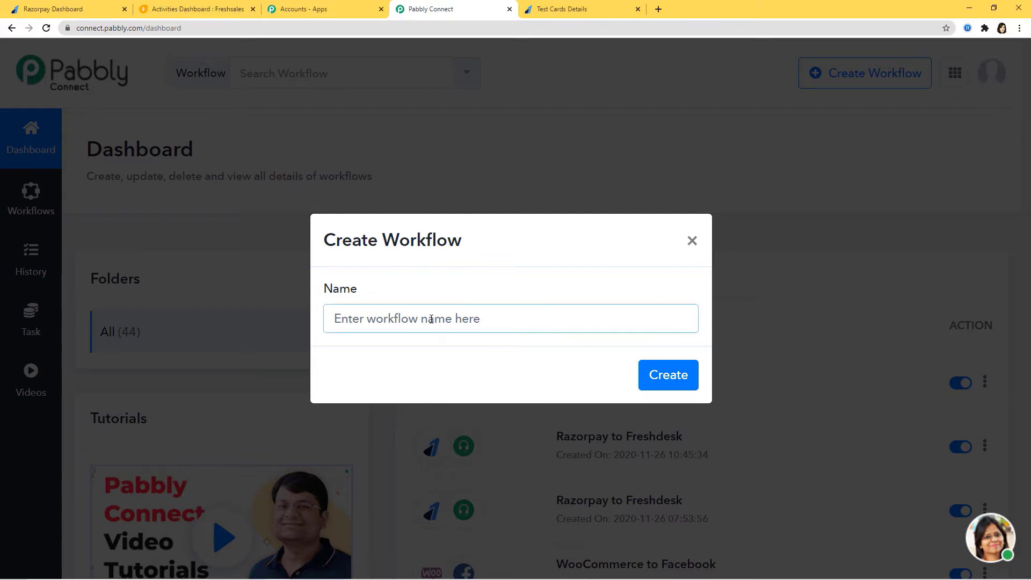
{"action": "type", "text": "Razorpay Integration"}
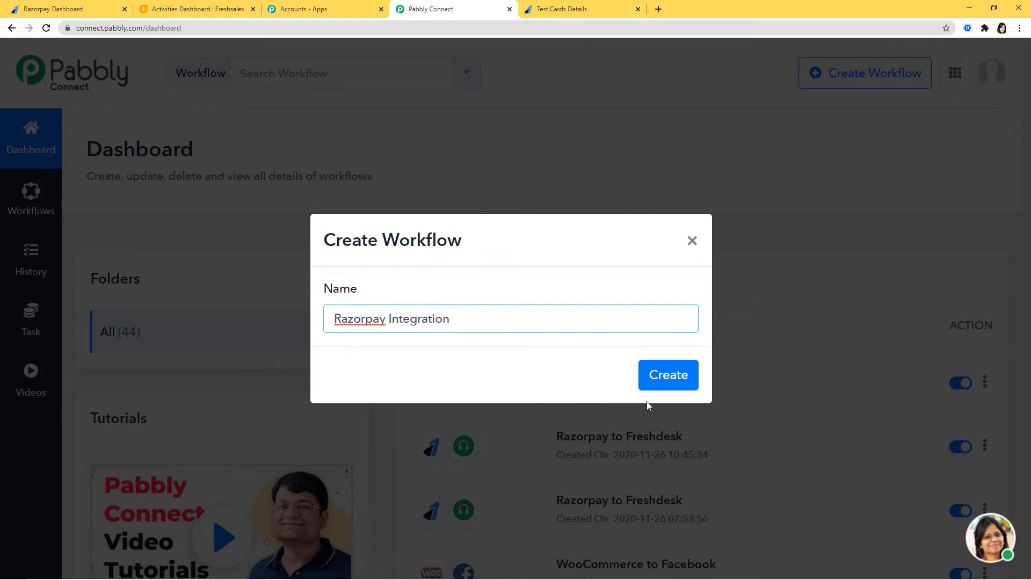
{"action": "left_click", "coordinate": [654, 383]}
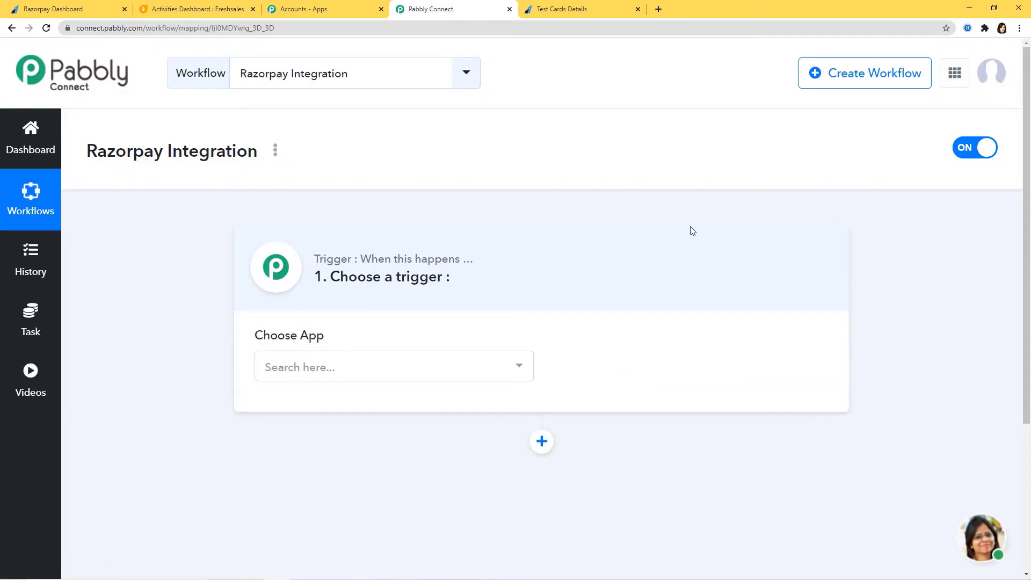
Choose Razorpay as the trigger app
{"action": "left_click", "coordinate": [365, 368]}
{"action": "type", "text": "Razorpay"}
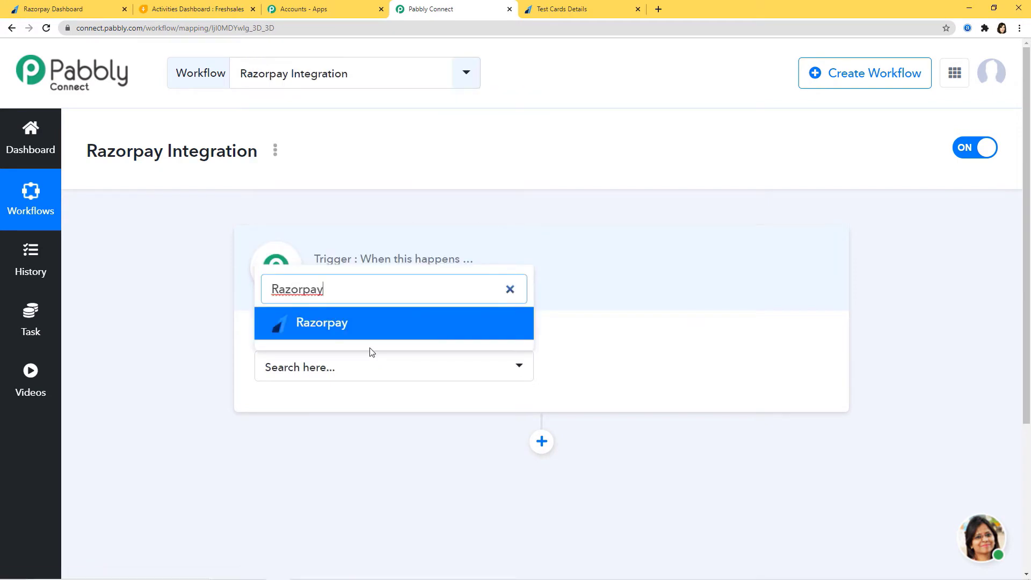
{"action": "left_click", "coordinate": [373, 325]}
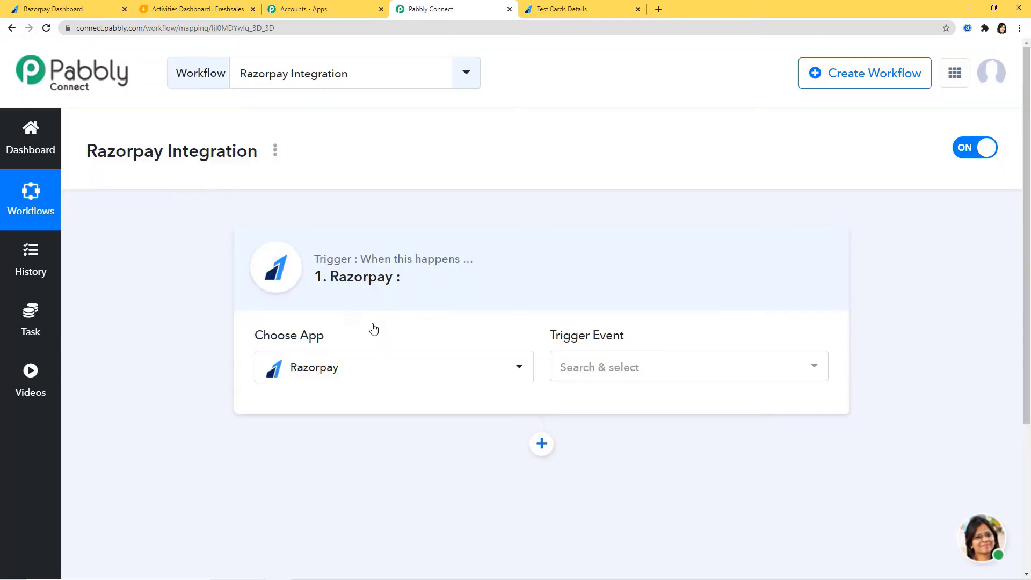
Set the Razorpay trigger event to Order Paid
{"action": "left_click", "coordinate": [678, 370]}
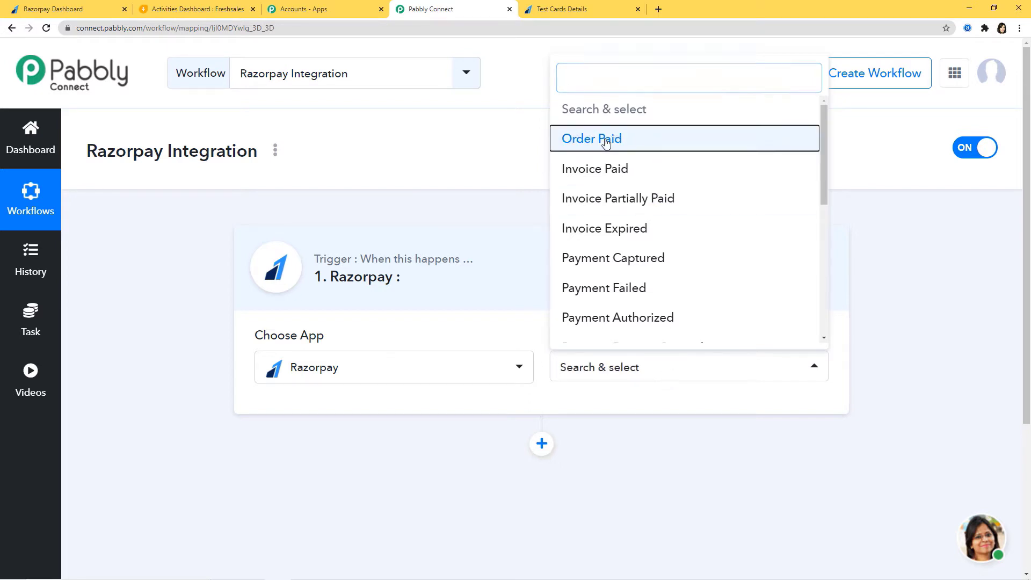
{"action": "left_click", "coordinate": [606, 141]}
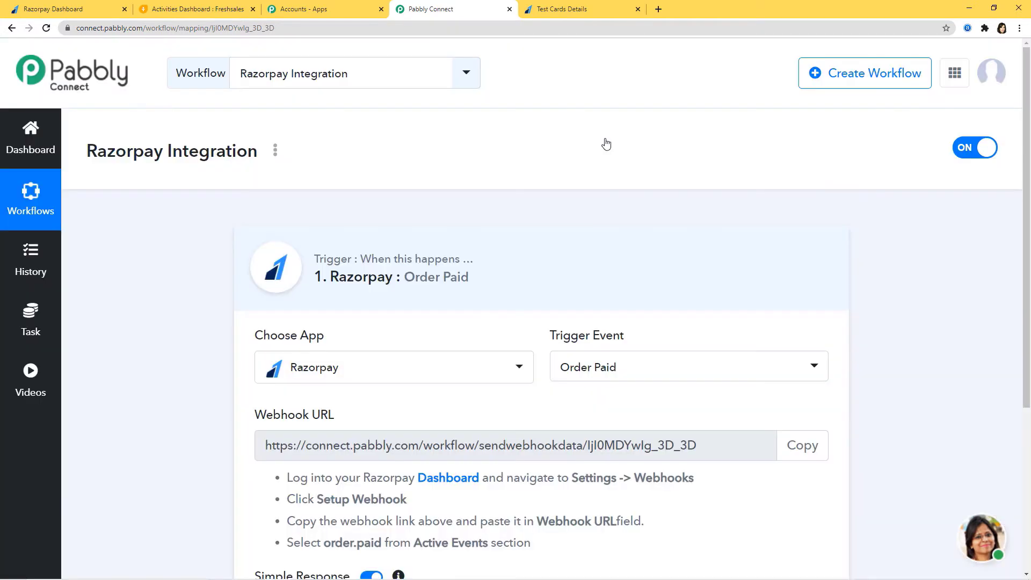
{"action": "left_click", "coordinate": [673, 371]}
{"action": "left_click_drag", "start_coordinate": [823, 165], "coordinate": [854, 161]}
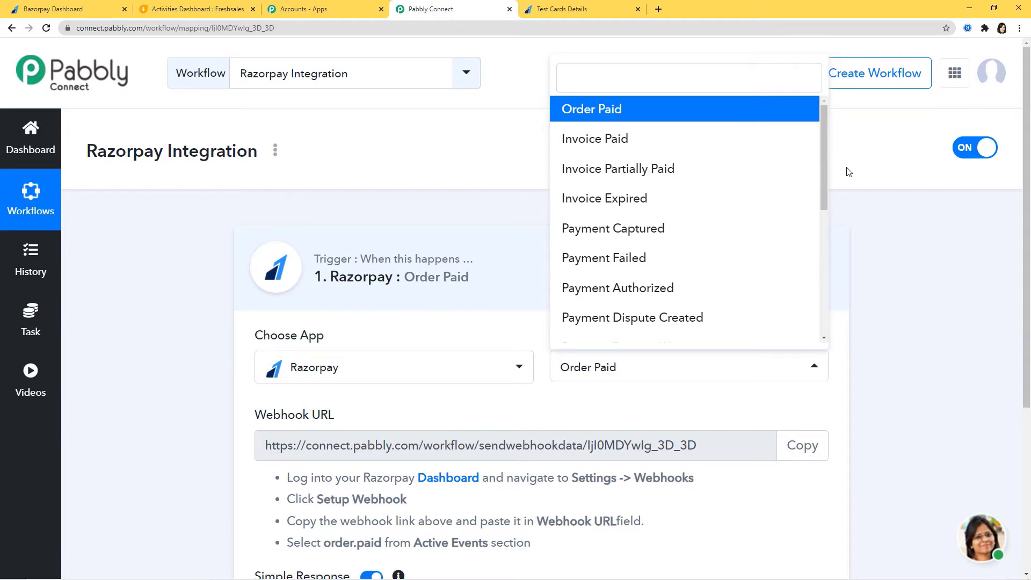
{"action": "left_click", "coordinate": [733, 412]}
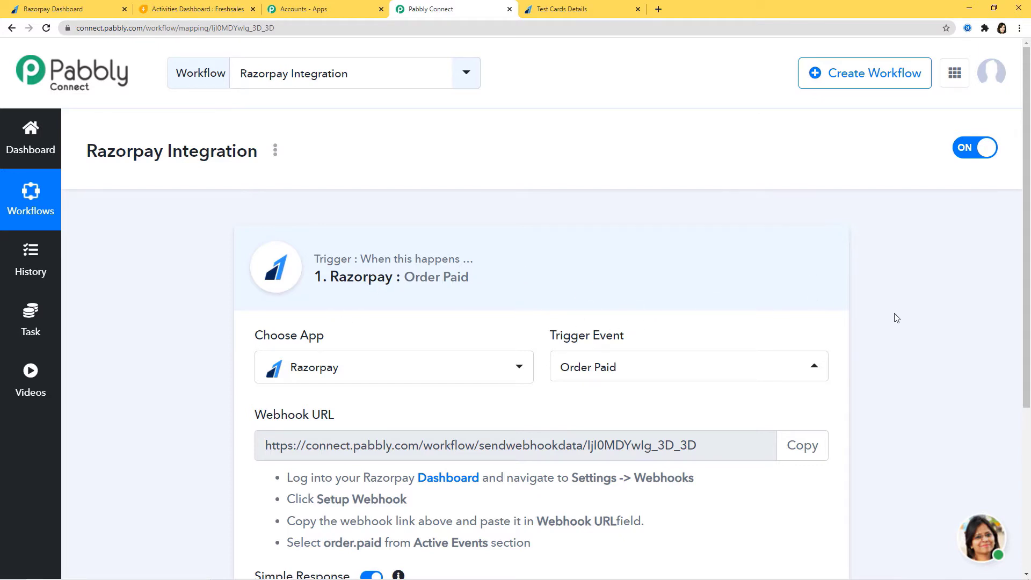
Copy the Order Paid trigger's webhook URL and switch to the Razorpay Dashboard
{"action": "scroll", "coordinate": [896, 318], "scroll_direction": "down", "scroll_amount": 3}
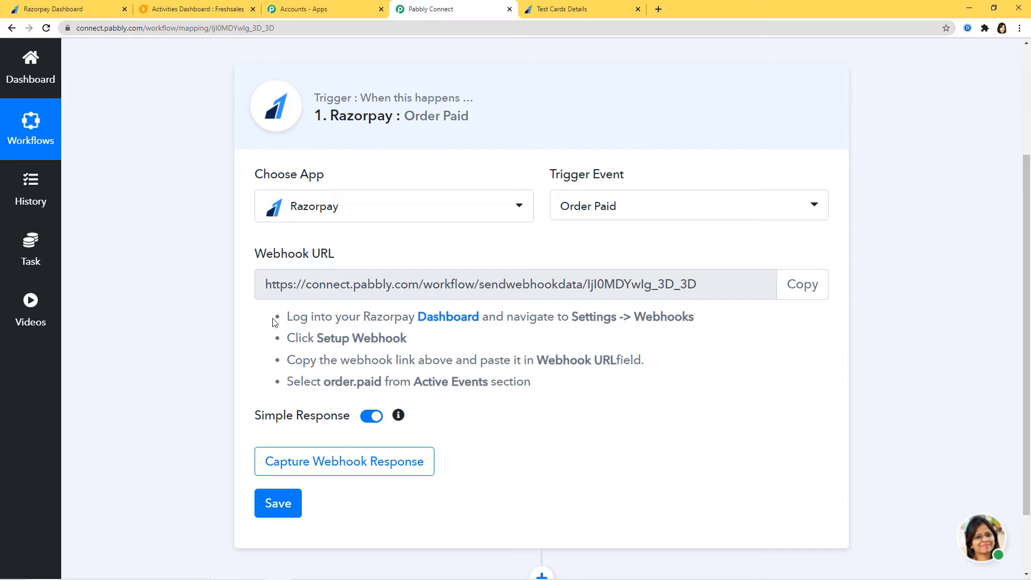
{"action": "left_click_drag", "start_coordinate": [286, 318], "coordinate": [553, 387]}
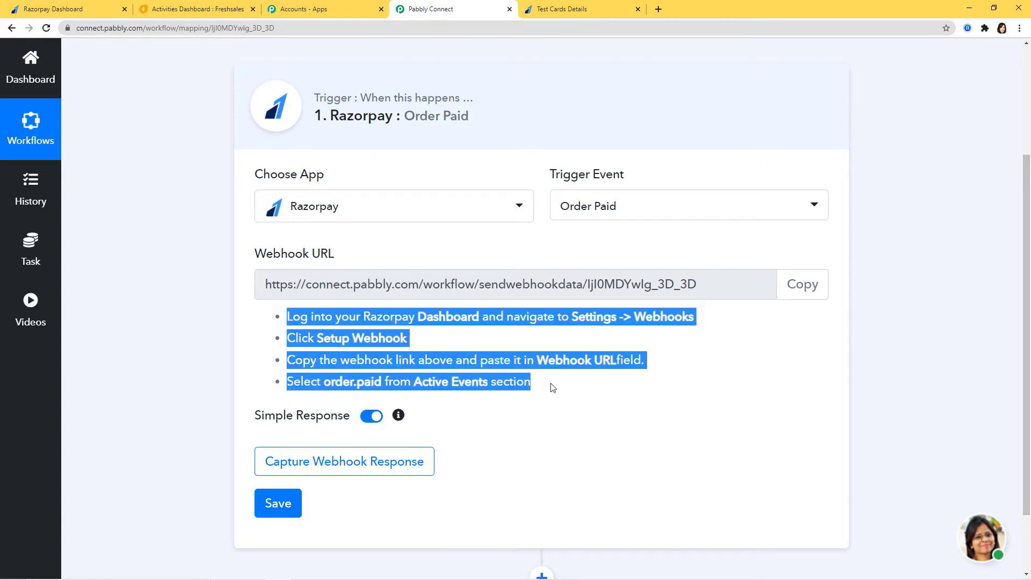
{"action": "left_click", "coordinate": [601, 398]}
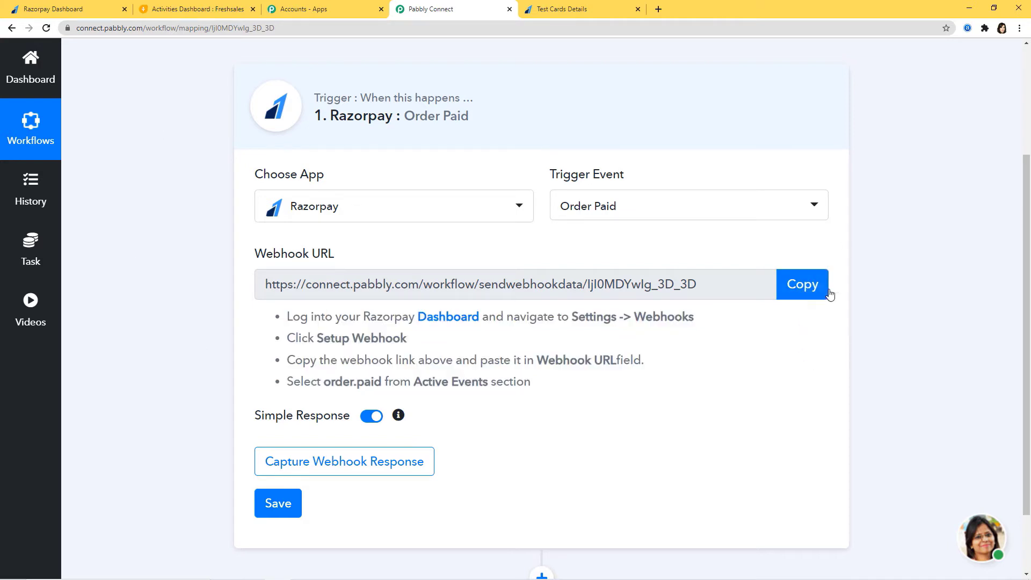
{"action": "left_click", "coordinate": [809, 290]}
{"action": "key", "text": "ctrl+c"}
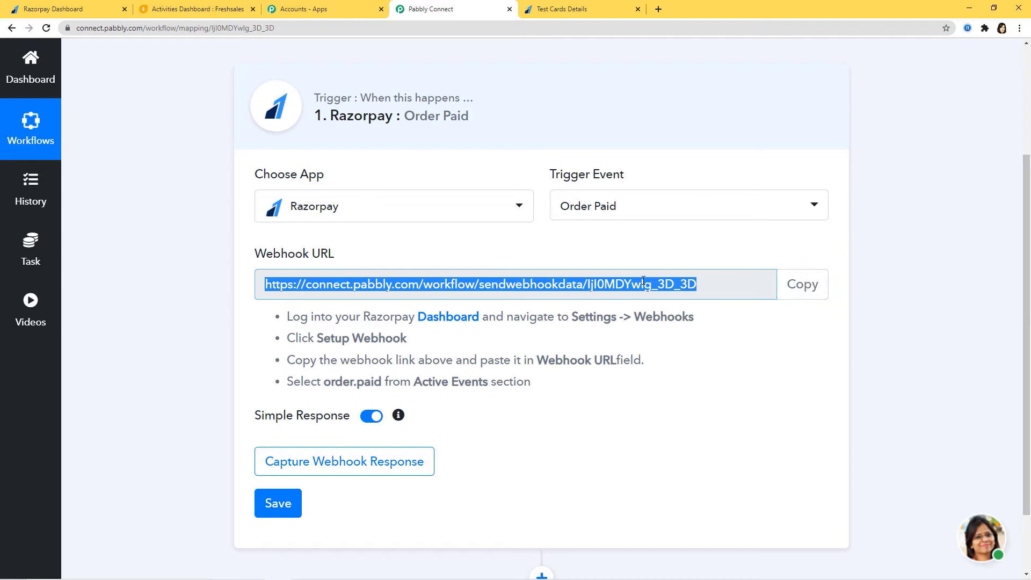
{"action": "left_click", "coordinate": [86, 12]}
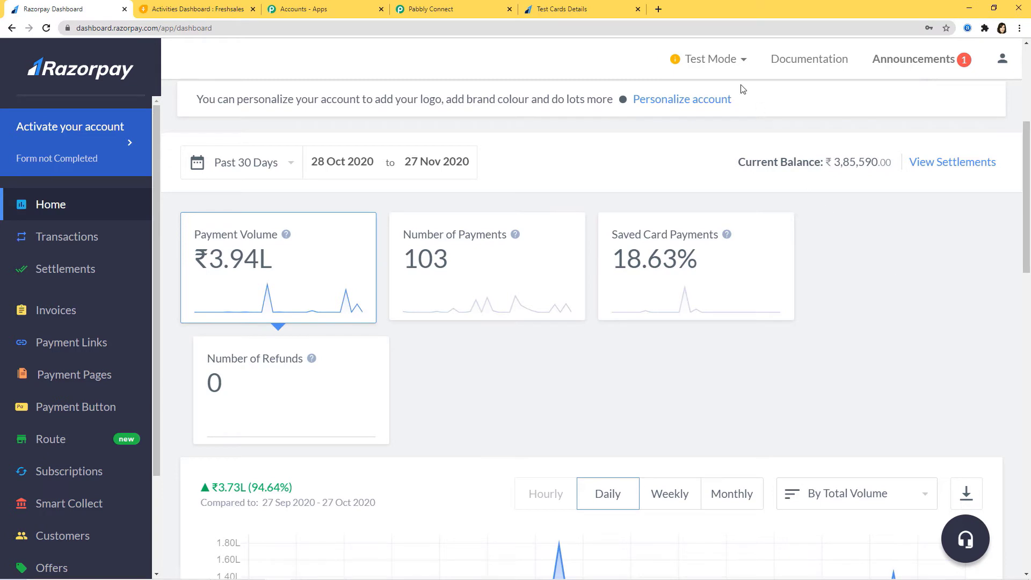
Staying in Test Mode, start a new webhook under Settings > Webhooks
{"action": "left_click", "coordinate": [741, 63]}
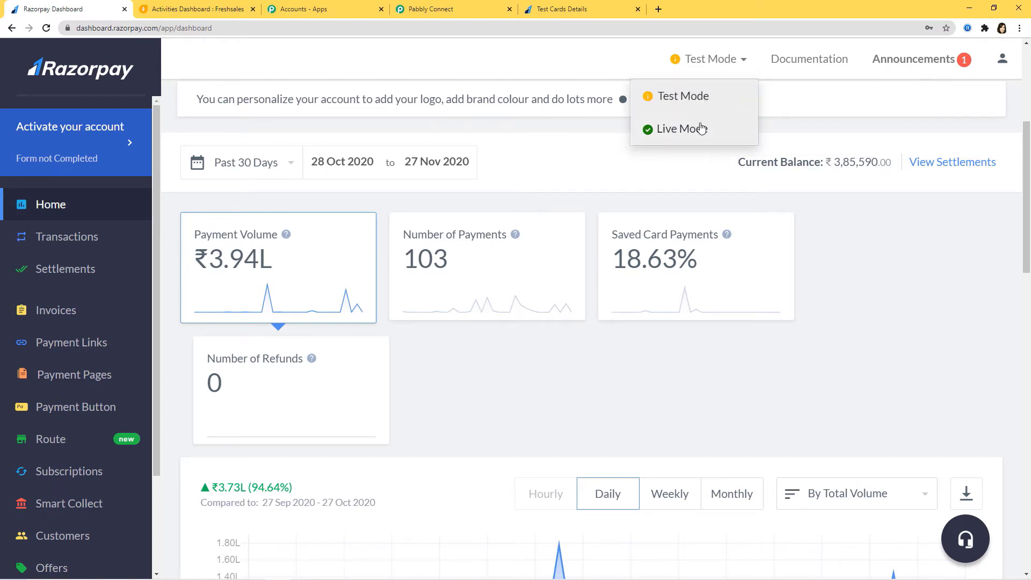
{"action": "left_click", "coordinate": [991, 325]}
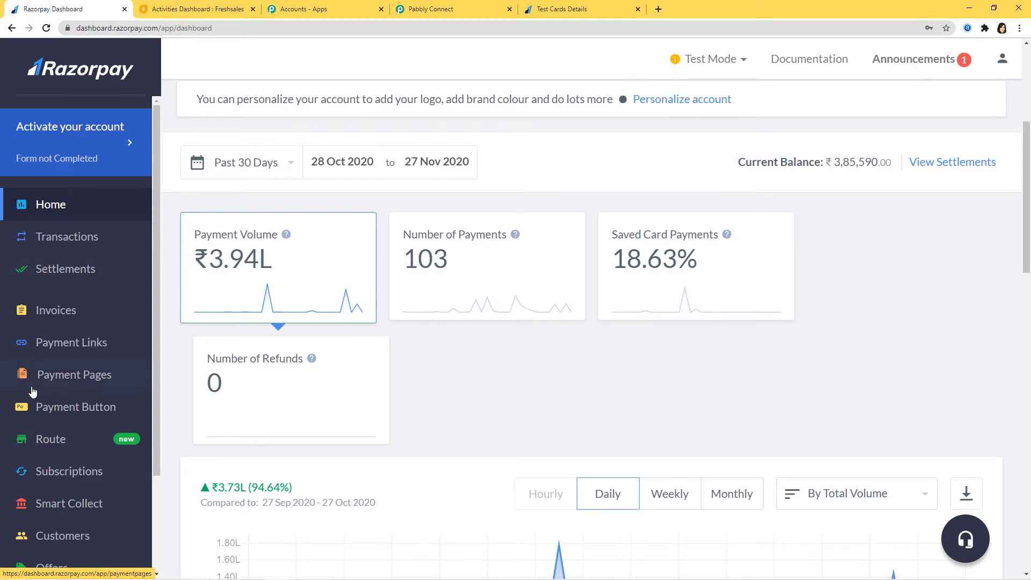
{"action": "scroll", "coordinate": [32, 394], "scroll_direction": "down", "scroll_amount": 2}
{"action": "scroll", "coordinate": [32, 391], "scroll_direction": "down", "scroll_amount": 1}
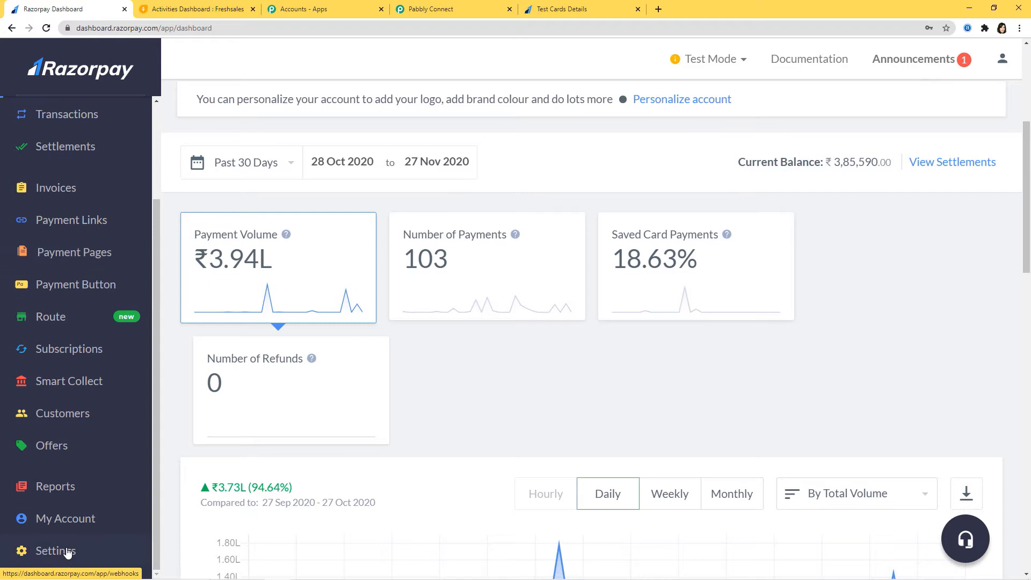
{"action": "left_click", "coordinate": [65, 552]}
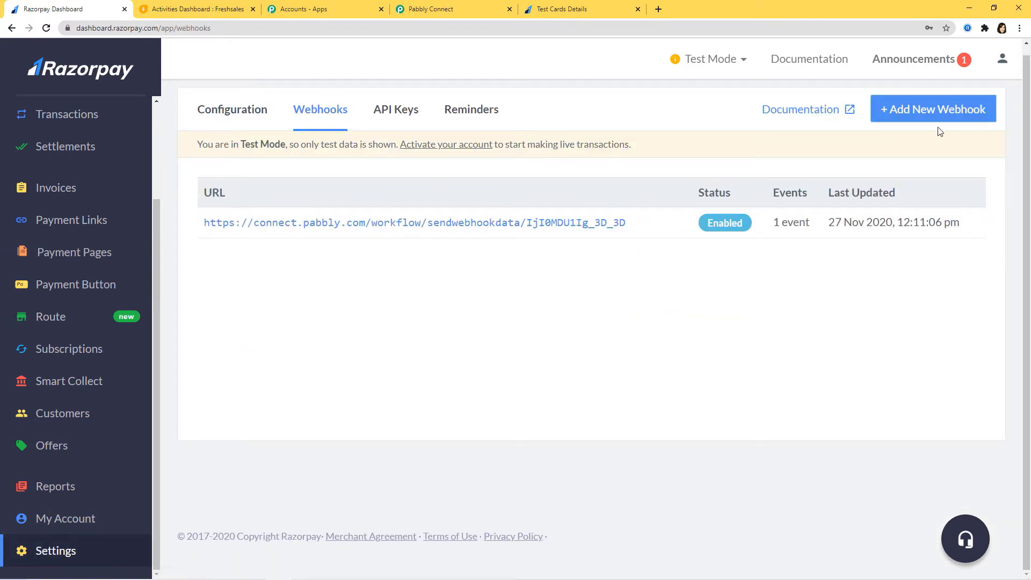
{"action": "left_click", "coordinate": [948, 109]}
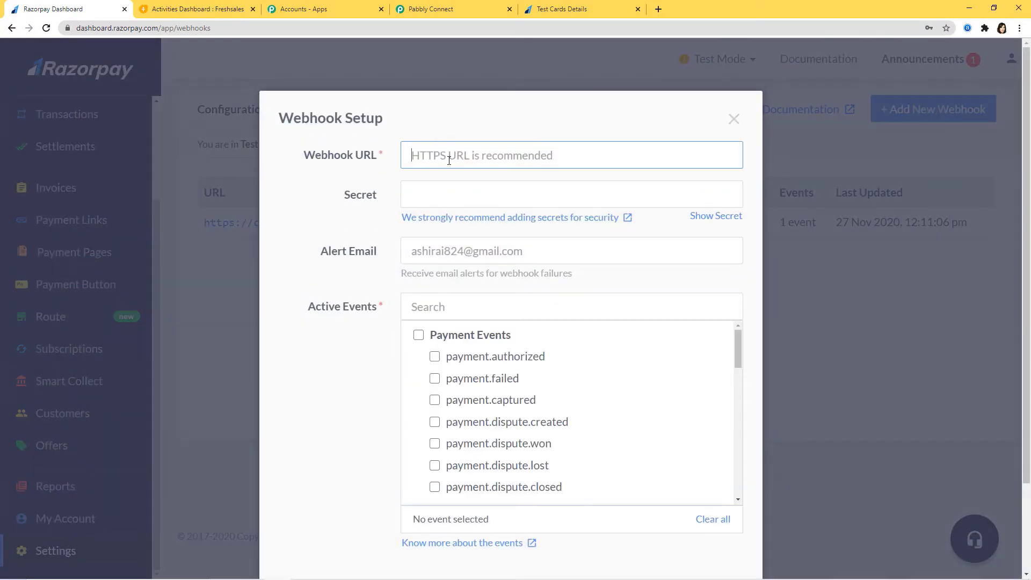
Paste the Pabbly Connect webhook URL into the Webhook URL field
{"action": "left_click", "coordinate": [449, 160]}
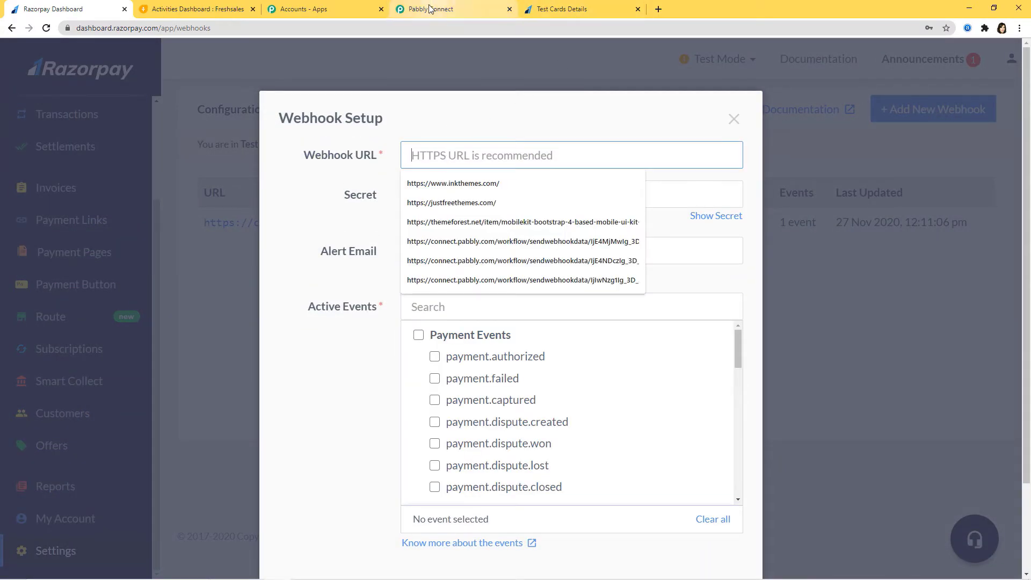
{"action": "left_click", "coordinate": [430, 9]}
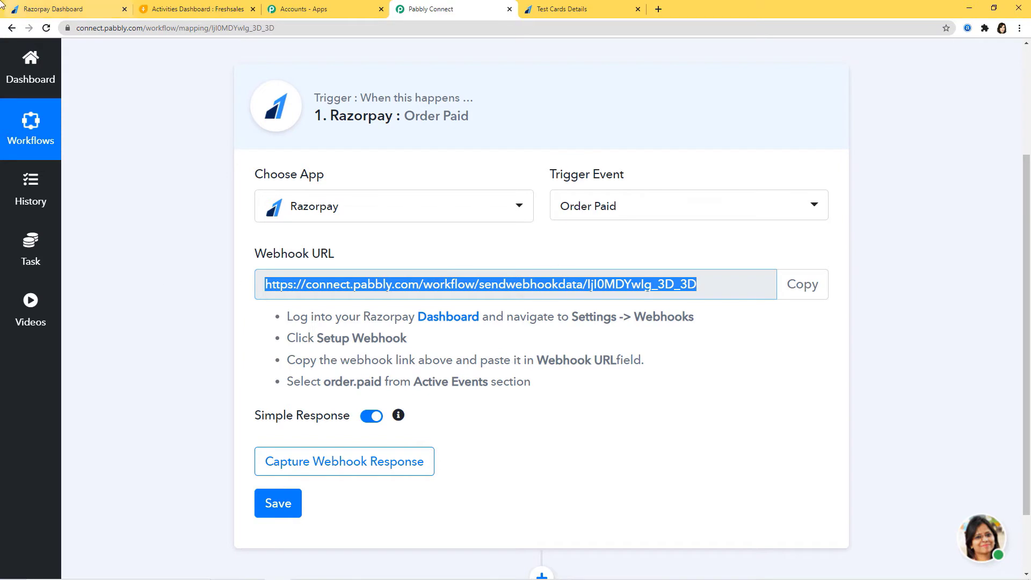
{"action": "left_click", "coordinate": [54, 9]}
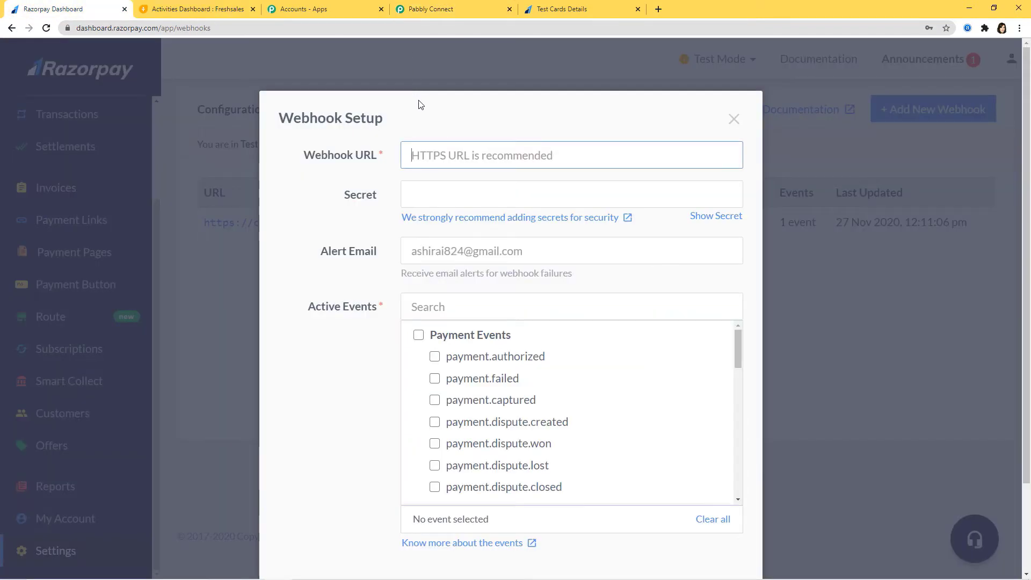
{"action": "key", "text": "ctrl+v"}
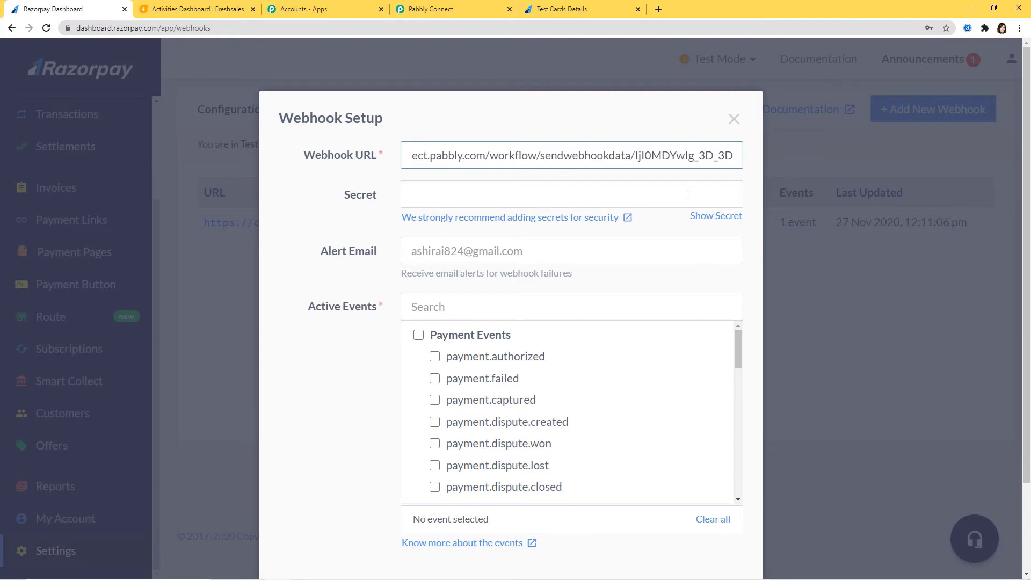
{"action": "left_click", "coordinate": [525, 307]}
Select the order.paid event and create the webhook
{"action": "left_click", "coordinate": [461, 11]}
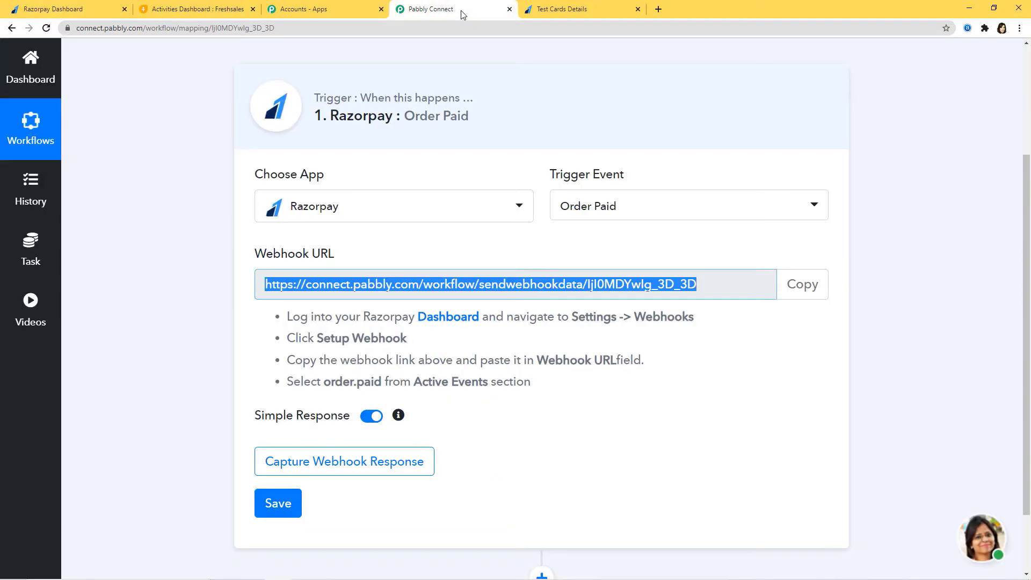
{"action": "left_click_drag", "start_coordinate": [285, 382], "coordinate": [569, 392]}
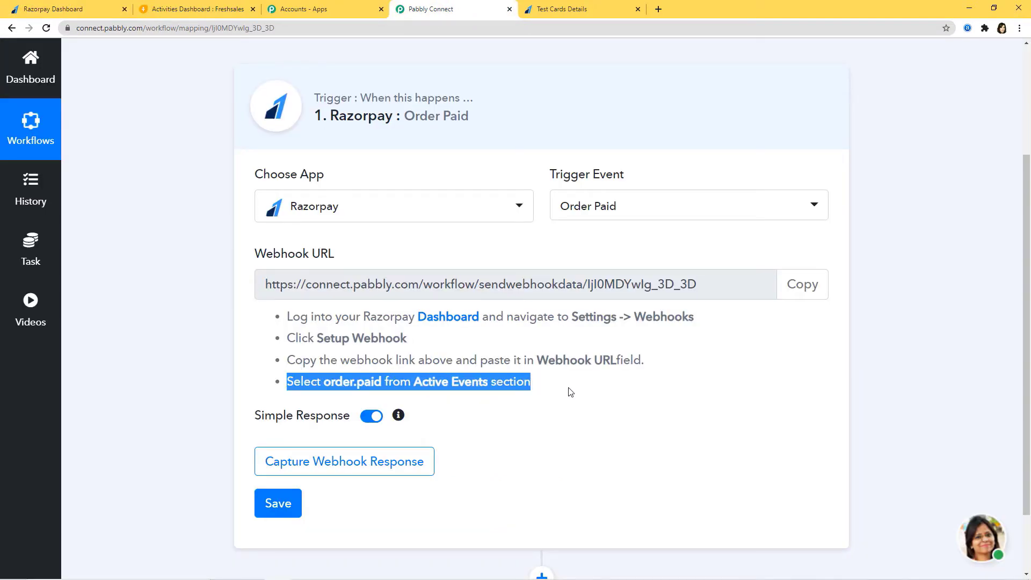
{"action": "left_click", "coordinate": [348, 381]}
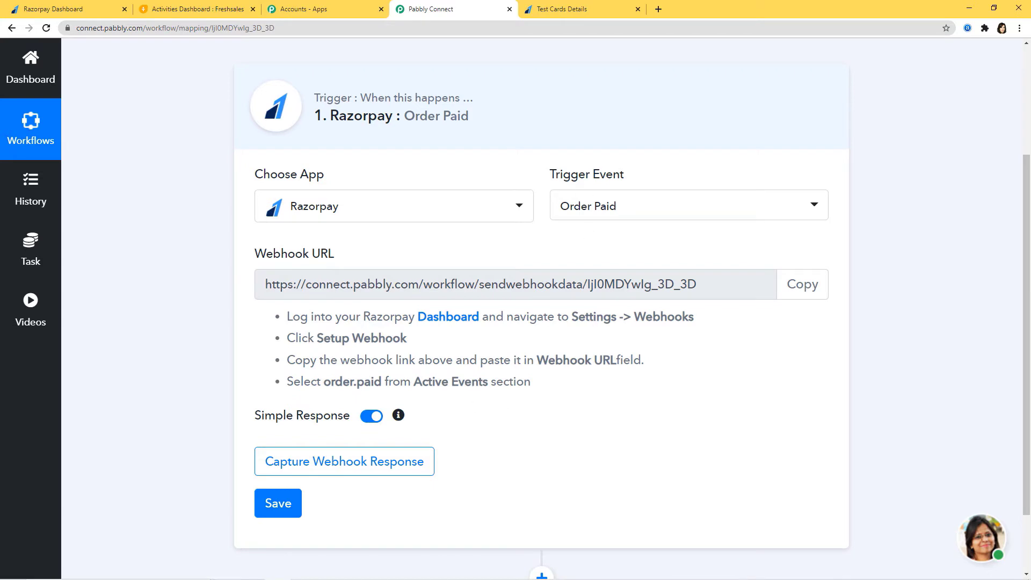
{"action": "left_click", "coordinate": [86, 9]}
{"action": "type", "text": "o"}
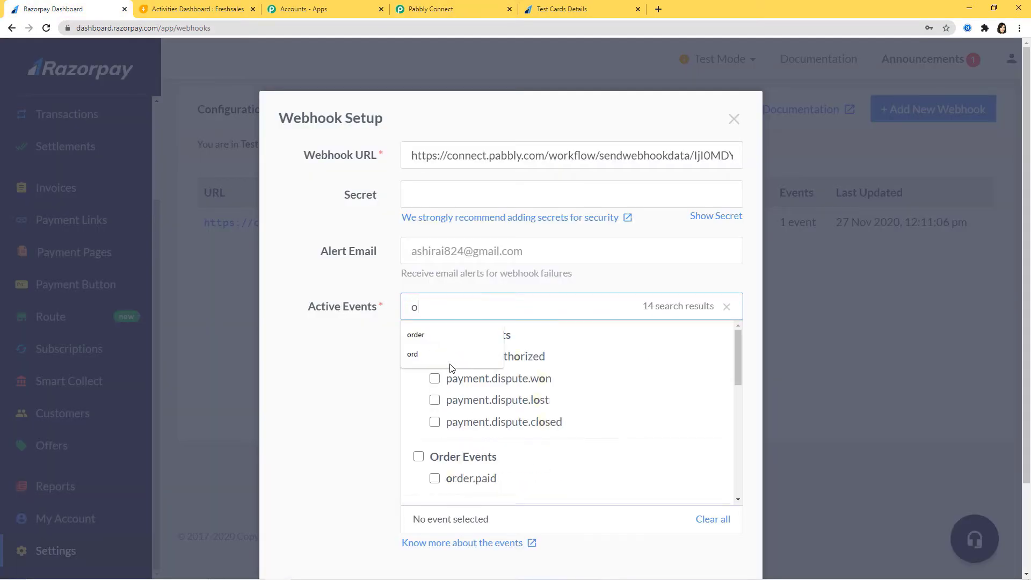
{"action": "type", "text": "rder"}
{"action": "left_click", "coordinate": [434, 357]}
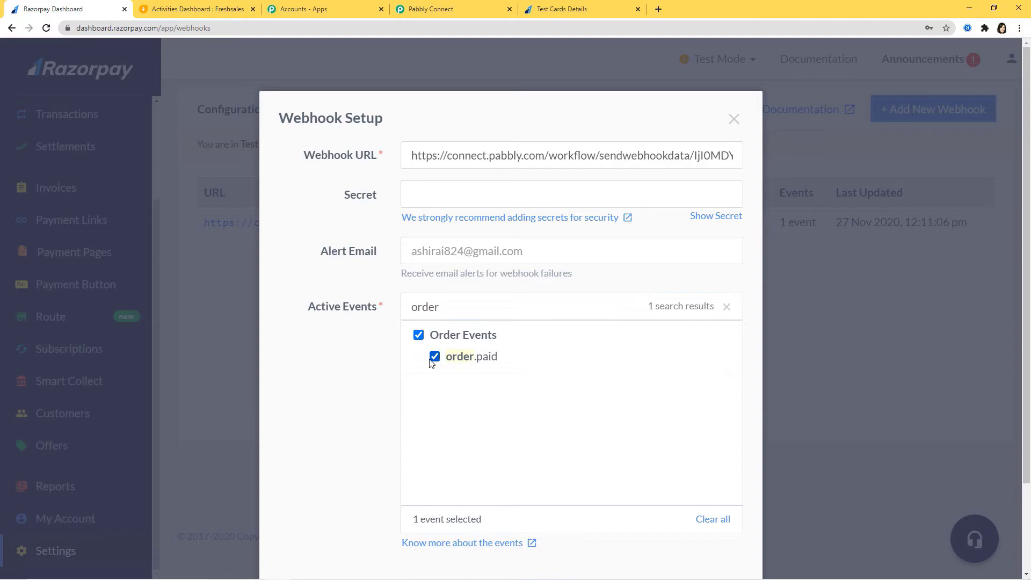
{"action": "scroll", "coordinate": [591, 469], "scroll_direction": "down", "scroll_amount": 2}
{"action": "left_click", "coordinate": [694, 504]}
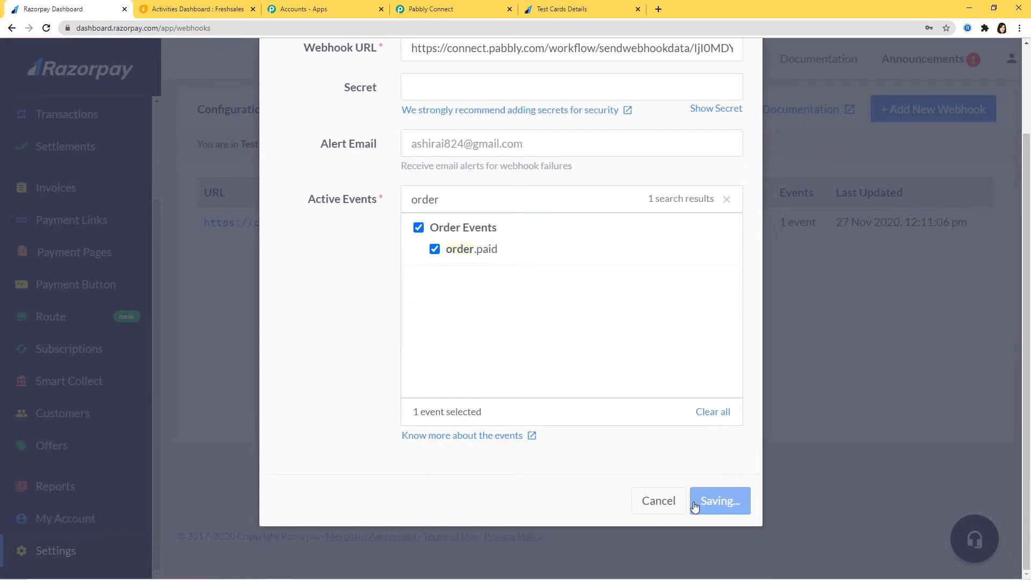
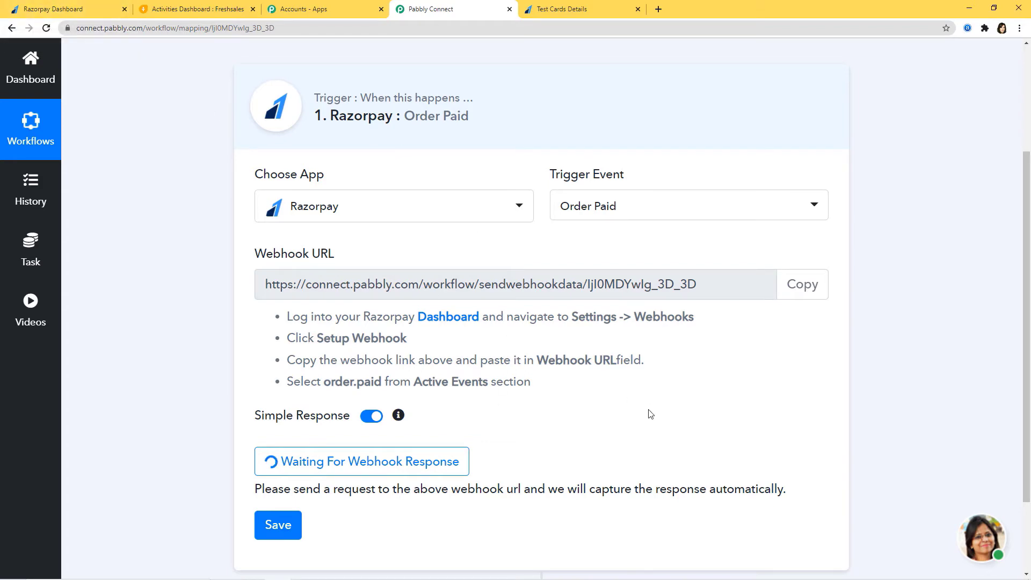
Switch over to the Razorpay dashboard tab
{"action": "scroll", "coordinate": [664, 424], "scroll_direction": "down", "scroll_amount": 2}
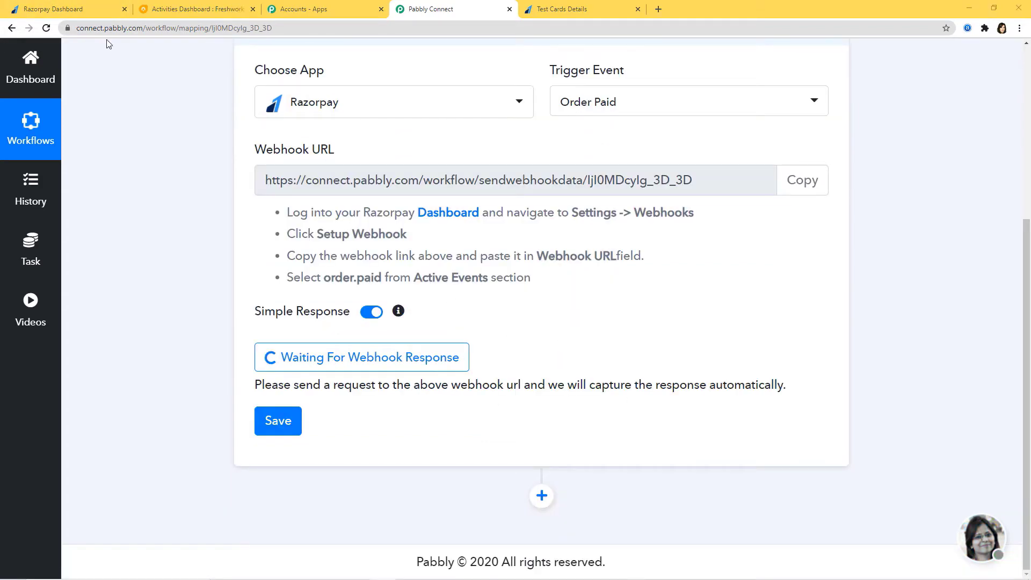
{"action": "left_click", "coordinate": [83, 13]}
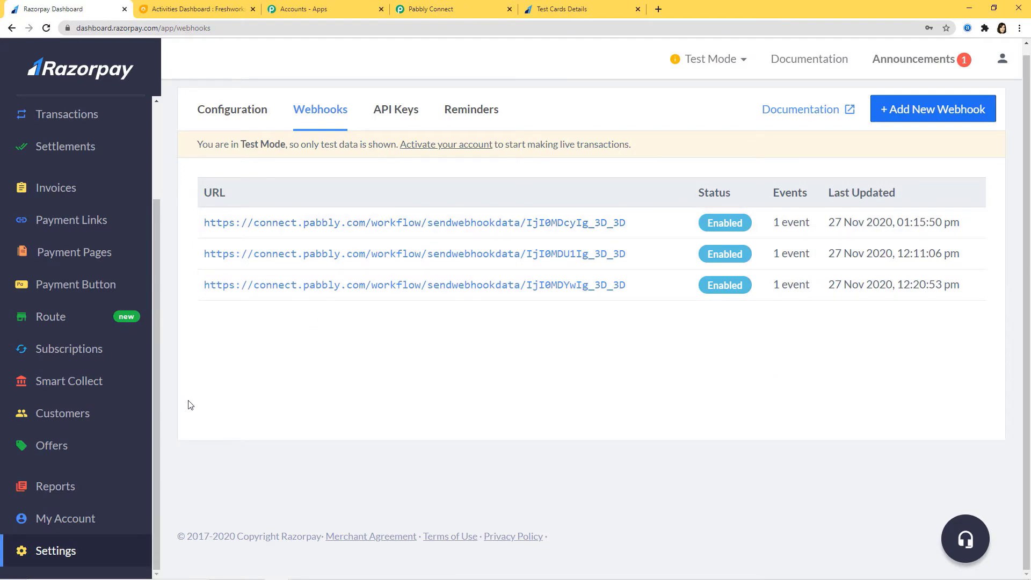
Copy the Online Courses payment page link from Payment Pages and open a new tab
{"action": "left_click", "coordinate": [49, 259]}
{"action": "scroll", "coordinate": [583, 325], "scroll_direction": "down", "scroll_amount": 4}
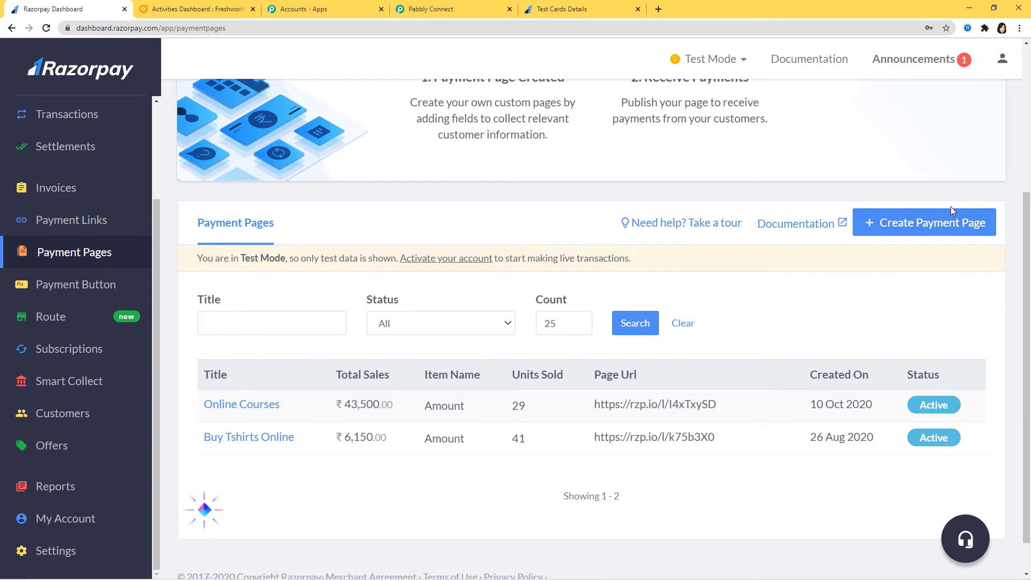
{"action": "left_click", "coordinate": [735, 405]}
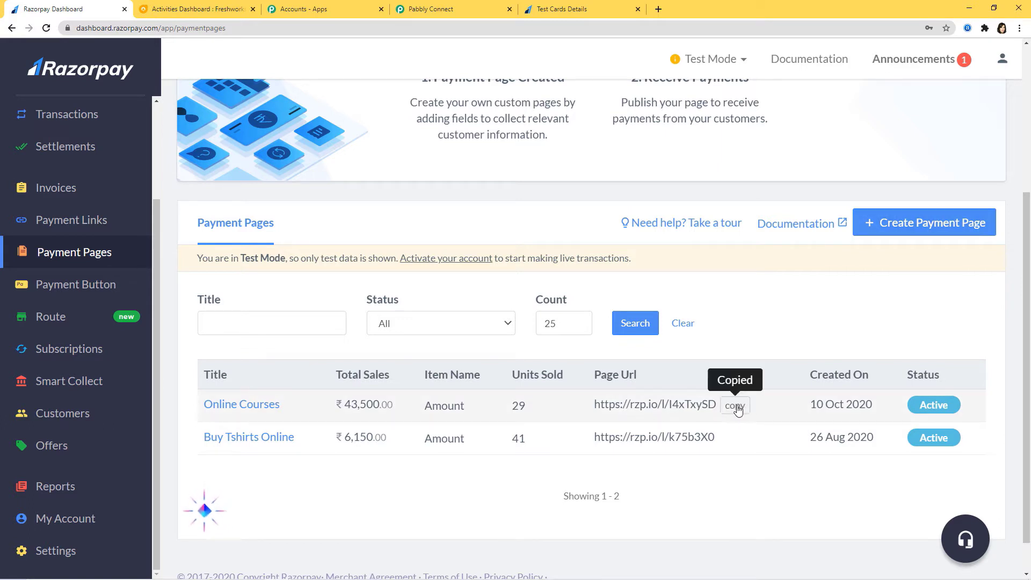
{"action": "left_click", "coordinate": [658, 9]}
{"action": "left_click", "coordinate": [488, 32]}
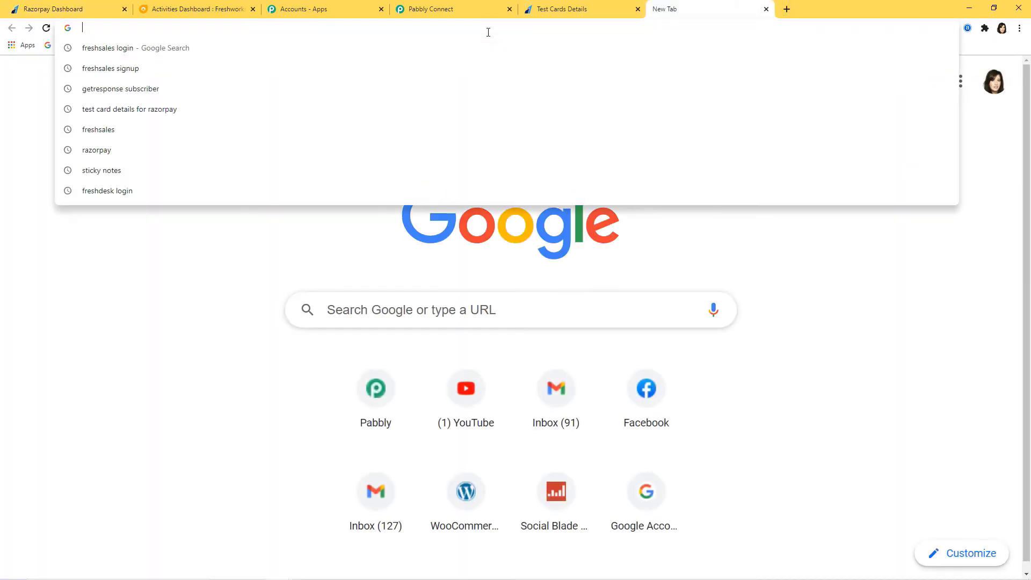
Load the Online Courses payment page and enter the customer's first and last name
{"action": "key", "text": "ctrl+v"}
{"action": "key", "text": "Return"}
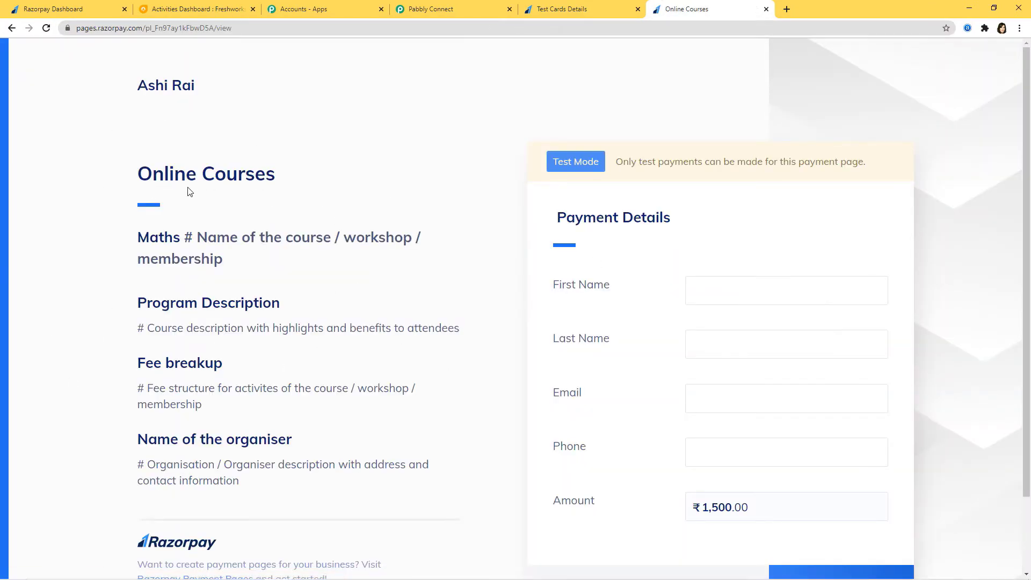
{"action": "left_click", "coordinate": [720, 290]}
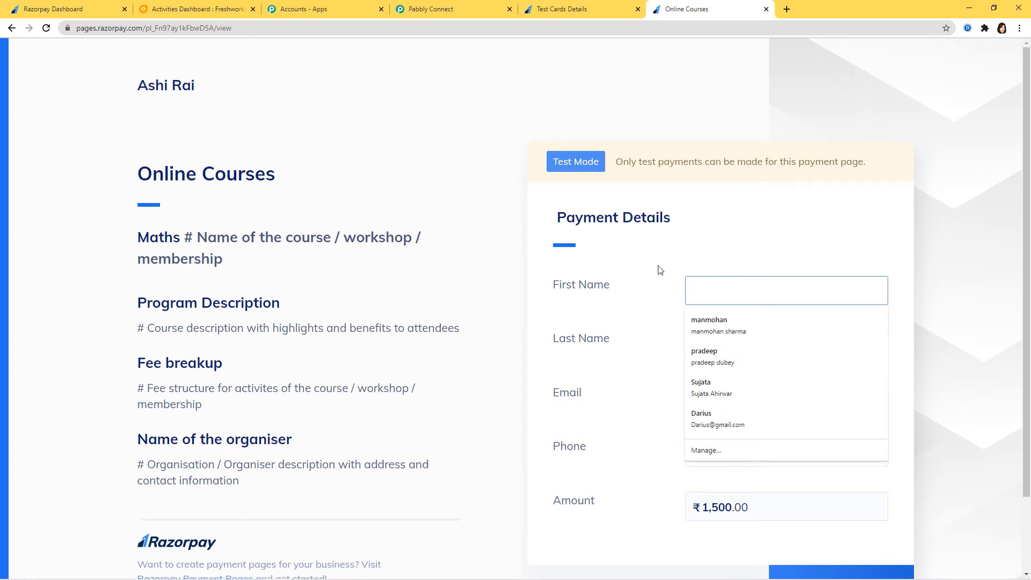
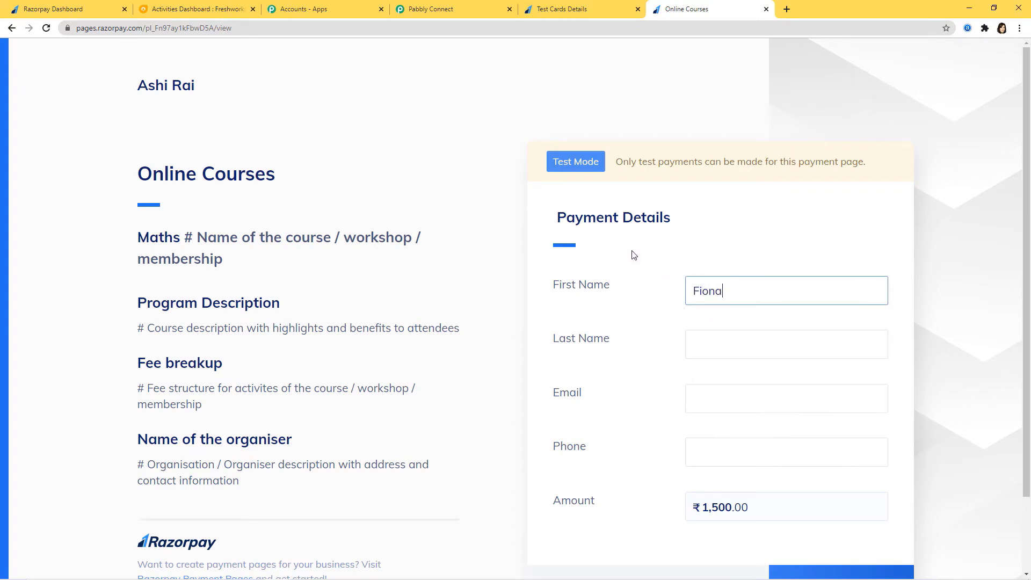
{"action": "left_click", "coordinate": [714, 346]}
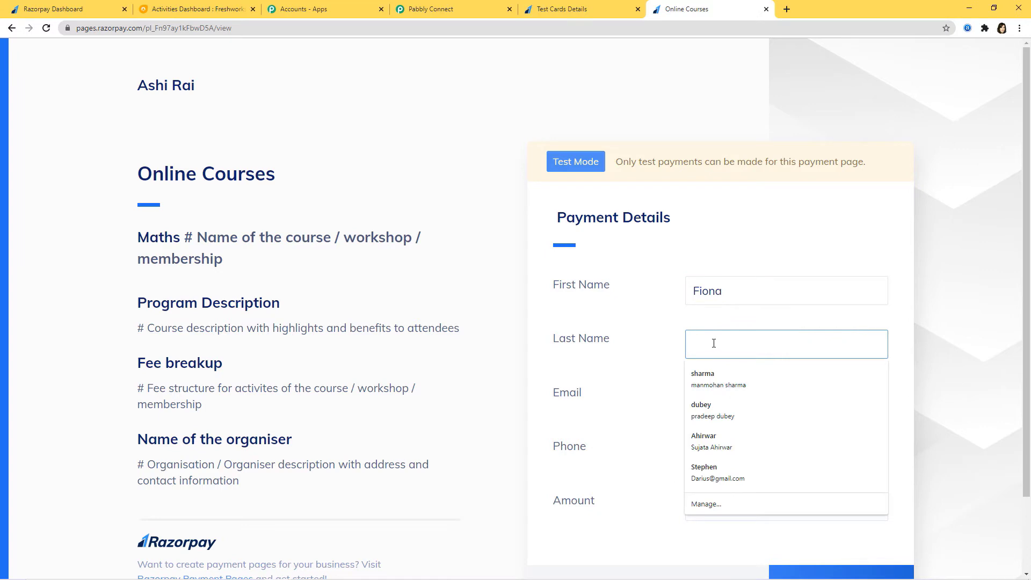
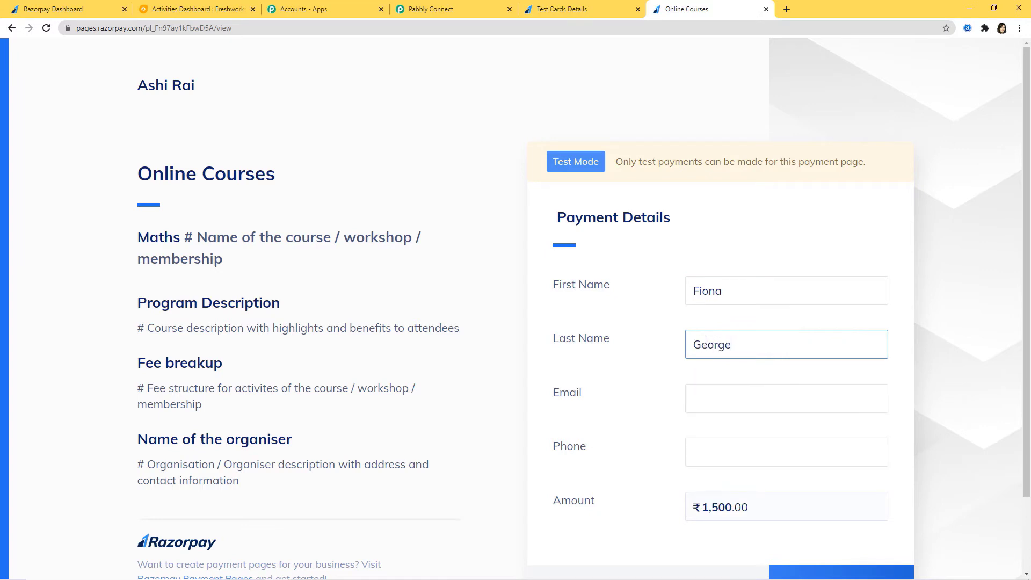
Fill in the customer's e-mail address and phone number on the payment form
{"action": "left_click", "coordinate": [712, 391]}
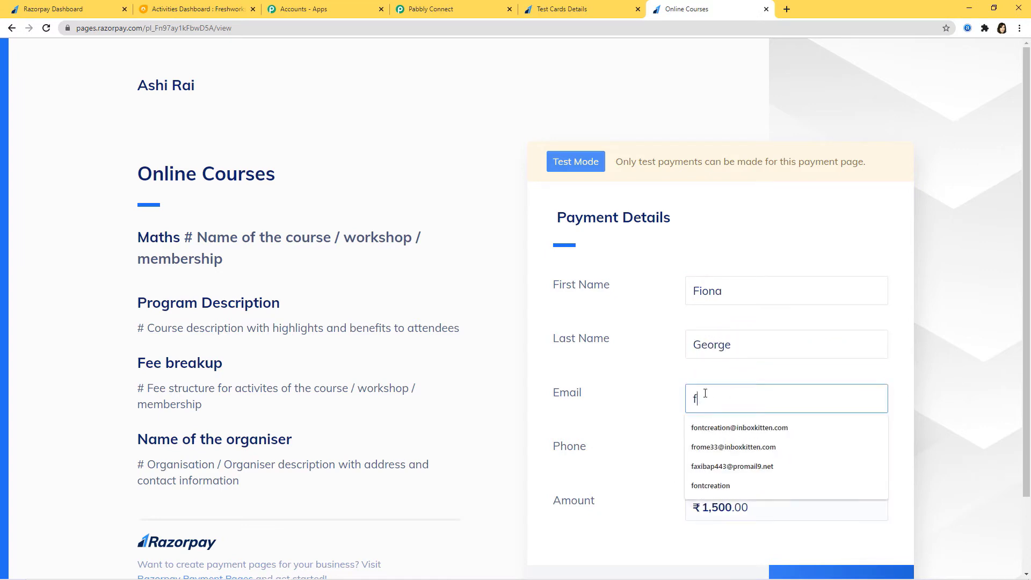
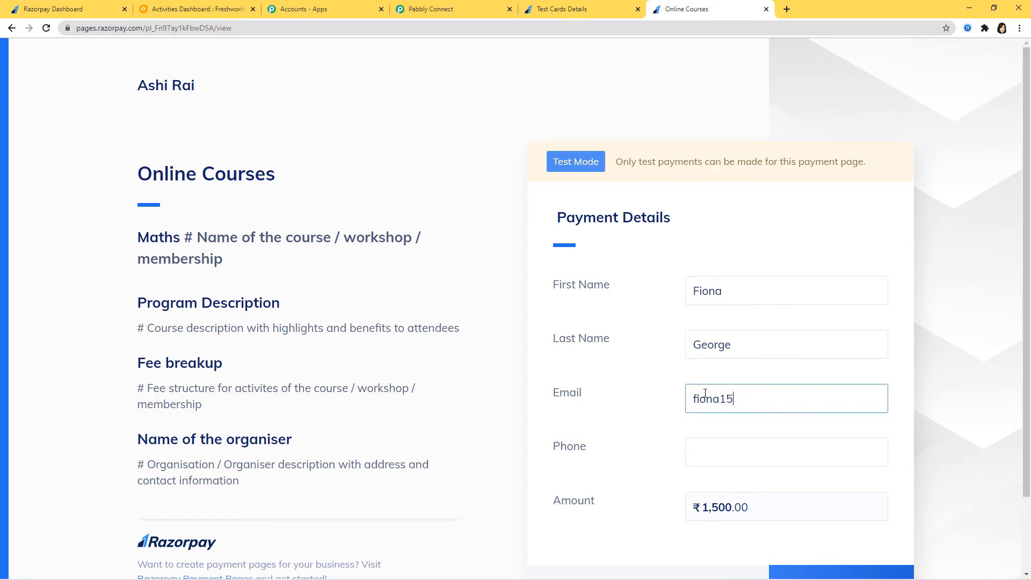
{"action": "left_click", "coordinate": [706, 446]}
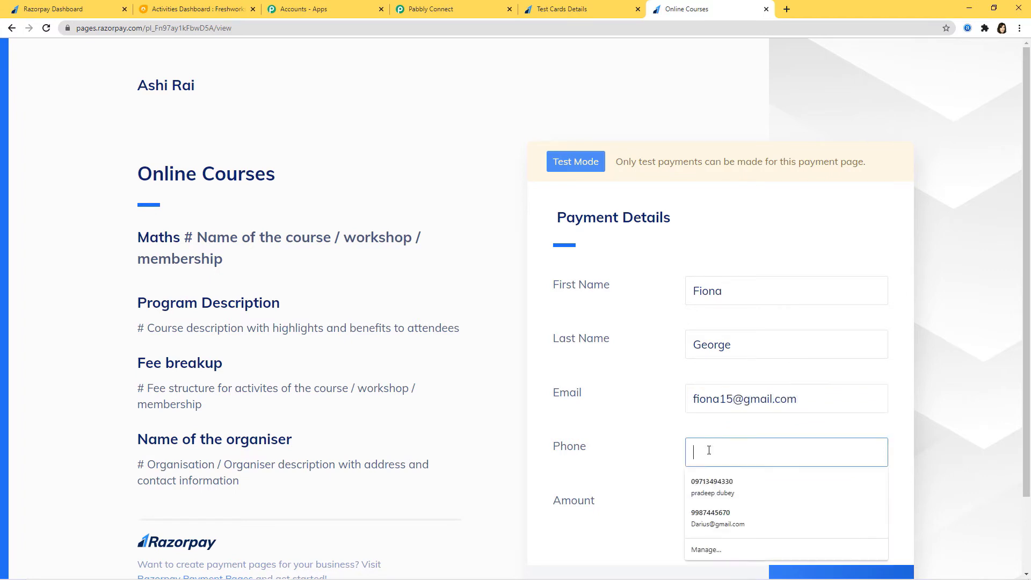
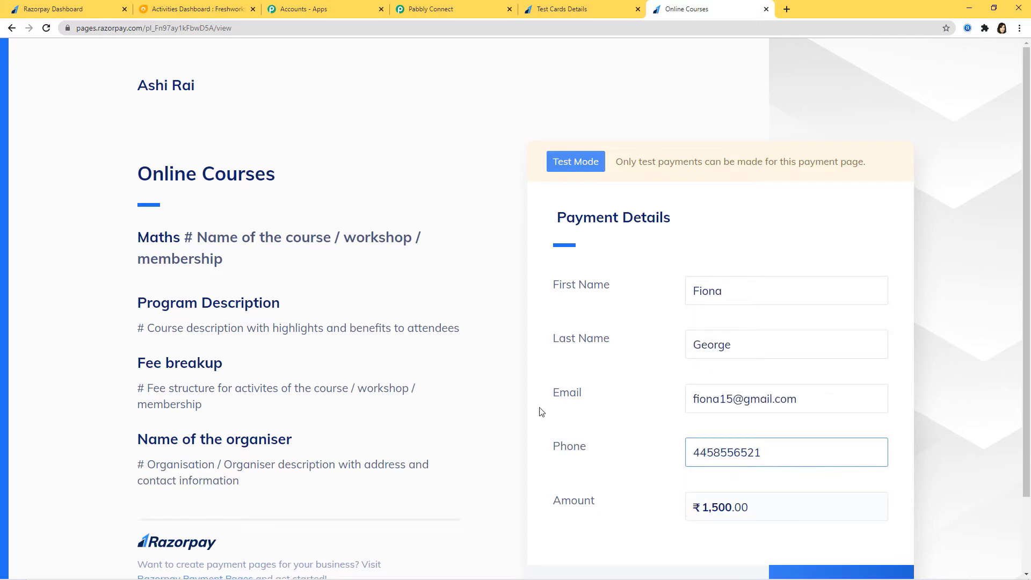
{"action": "scroll", "coordinate": [817, 323], "scroll_direction": "down", "scroll_amount": 2}
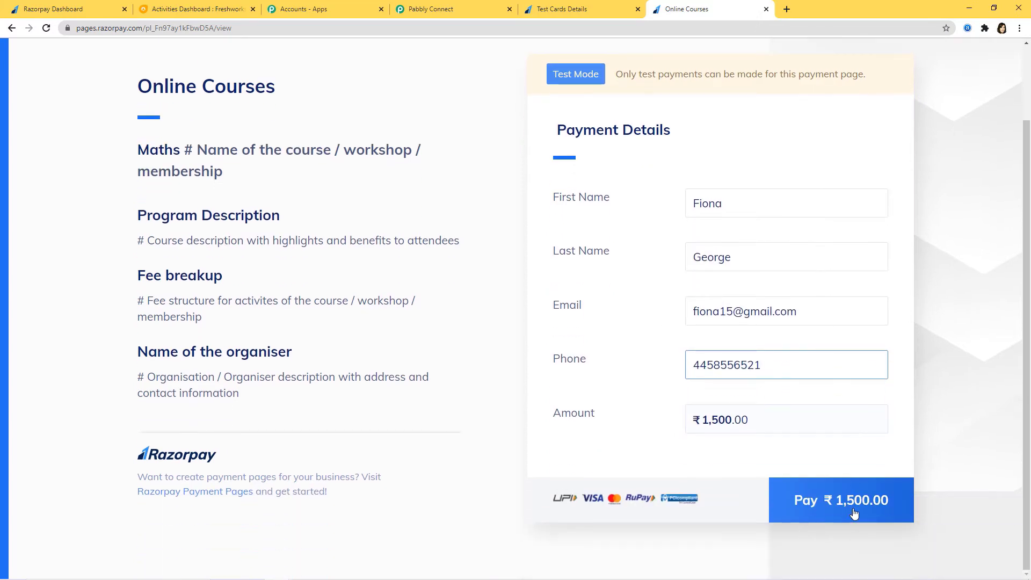
Start the ₹1,500.00 Online Courses payment by card and bring up the test card details
{"action": "left_click", "coordinate": [825, 487]}
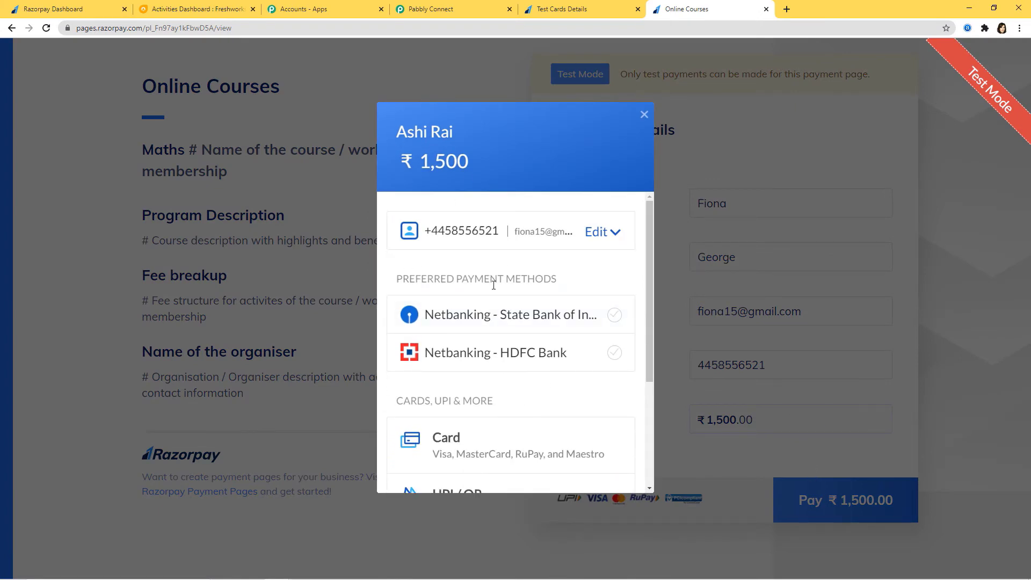
{"action": "left_click_drag", "start_coordinate": [649, 250], "coordinate": [621, 260]}
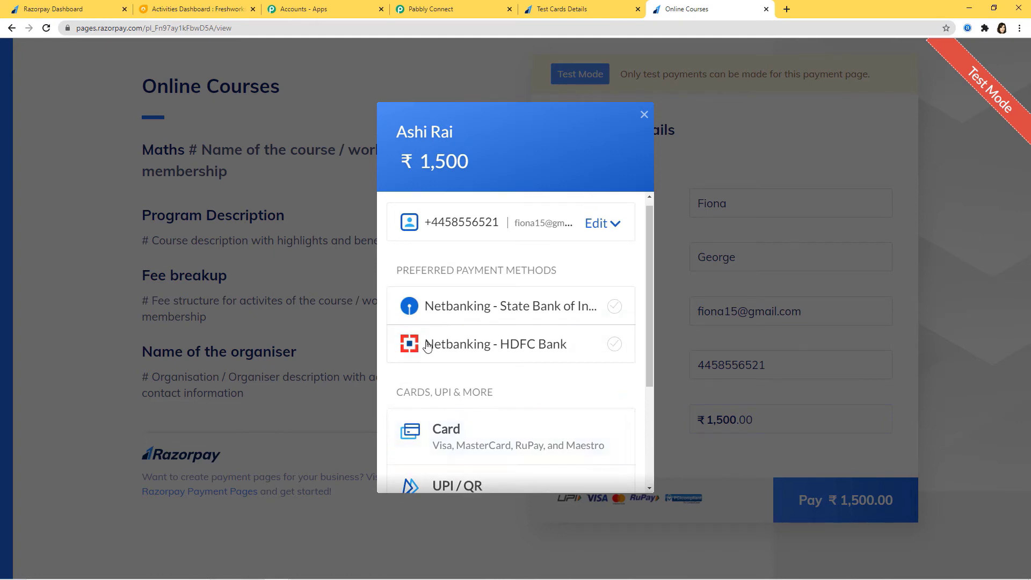
{"action": "left_click", "coordinate": [451, 448]}
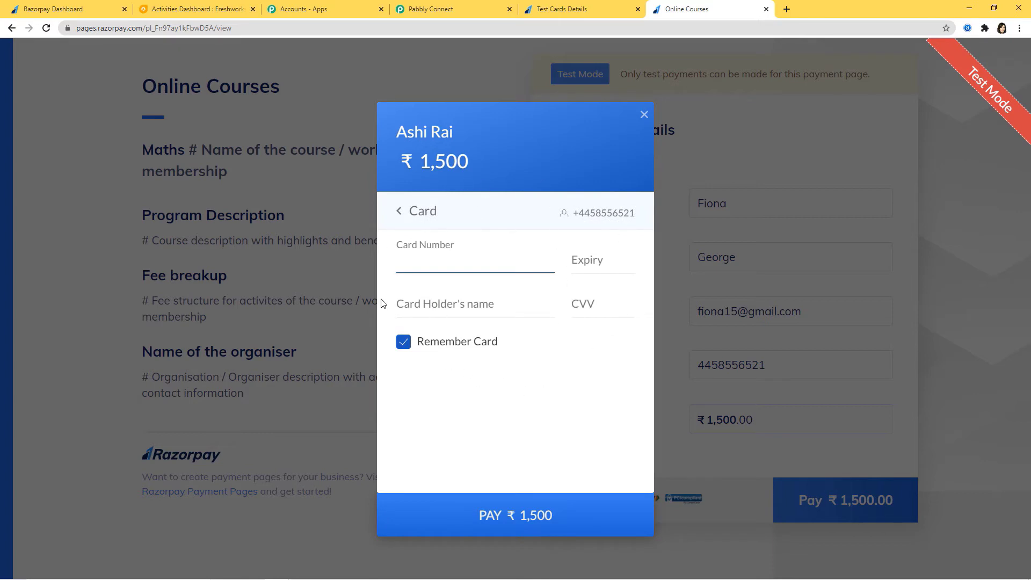
{"action": "left_click", "coordinate": [559, 11]}
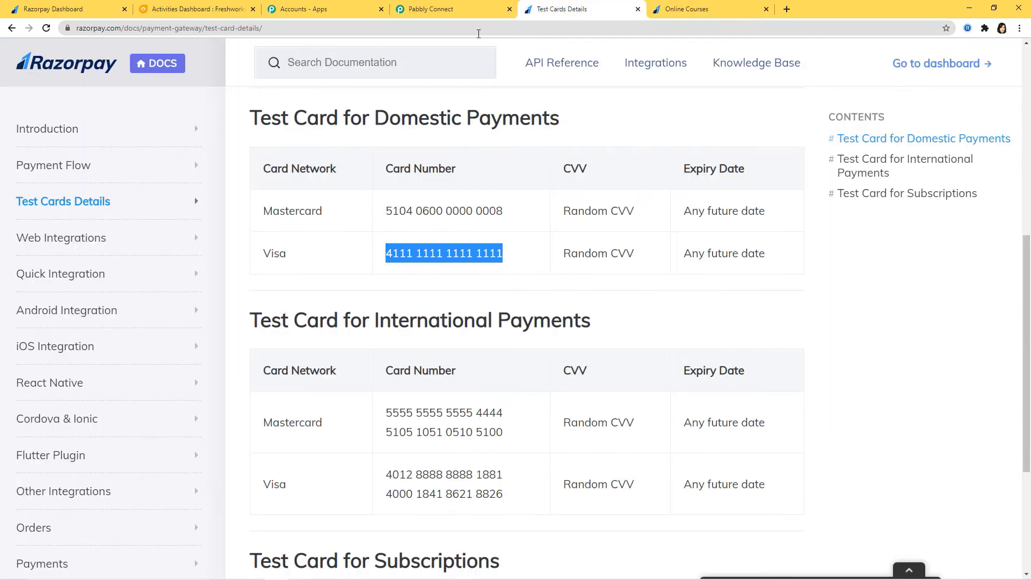
Enter the Visa test card number, expiry 02 / 35 and the card holder's name
{"action": "right_click", "coordinate": [487, 253]}
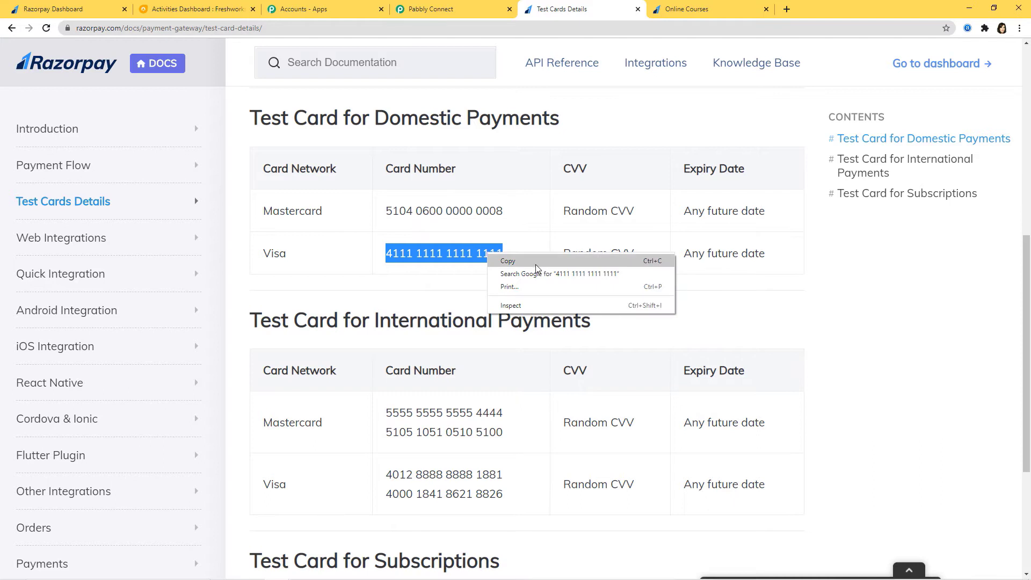
{"action": "left_click", "coordinate": [504, 259]}
{"action": "key", "text": "ctrl+Tab"}
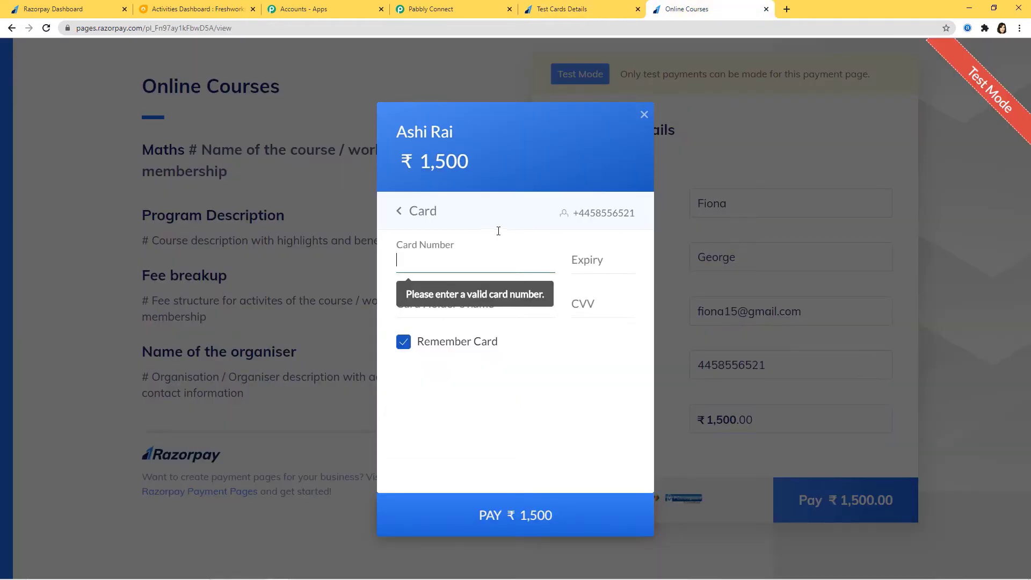
{"action": "key", "text": "ctrl+v"}
{"action": "type", "text": "02 / "}
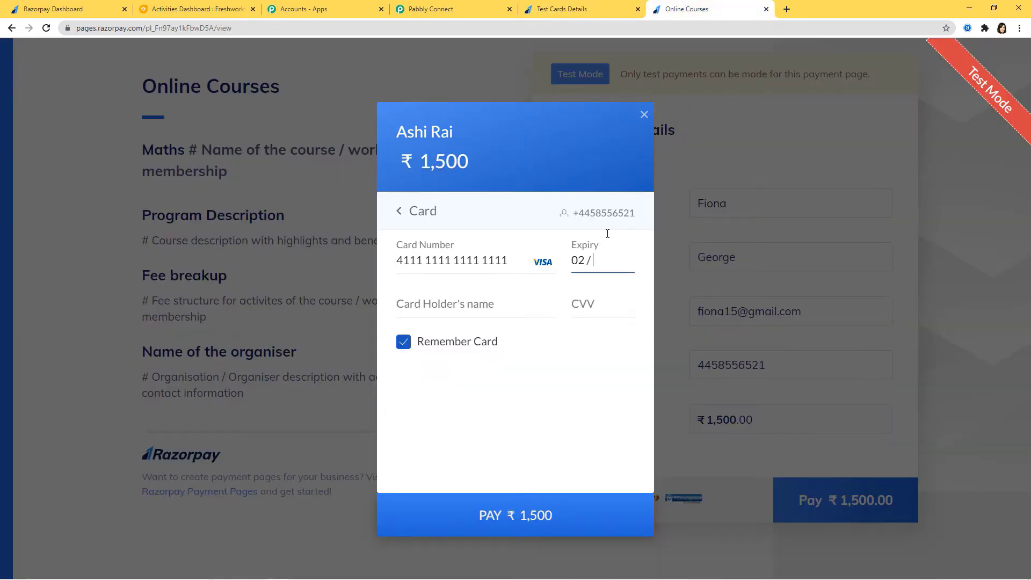
{"action": "type", "text": "35"}
{"action": "left_click", "coordinate": [552, 300]}
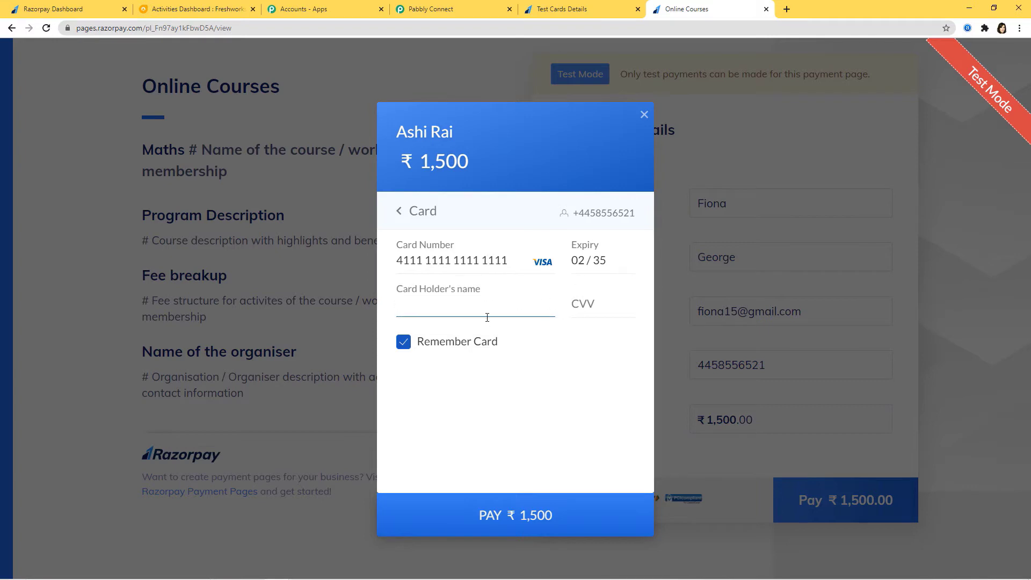
{"action": "type", "text": "Fiona"}
{"action": "left_click", "coordinate": [587, 311]}
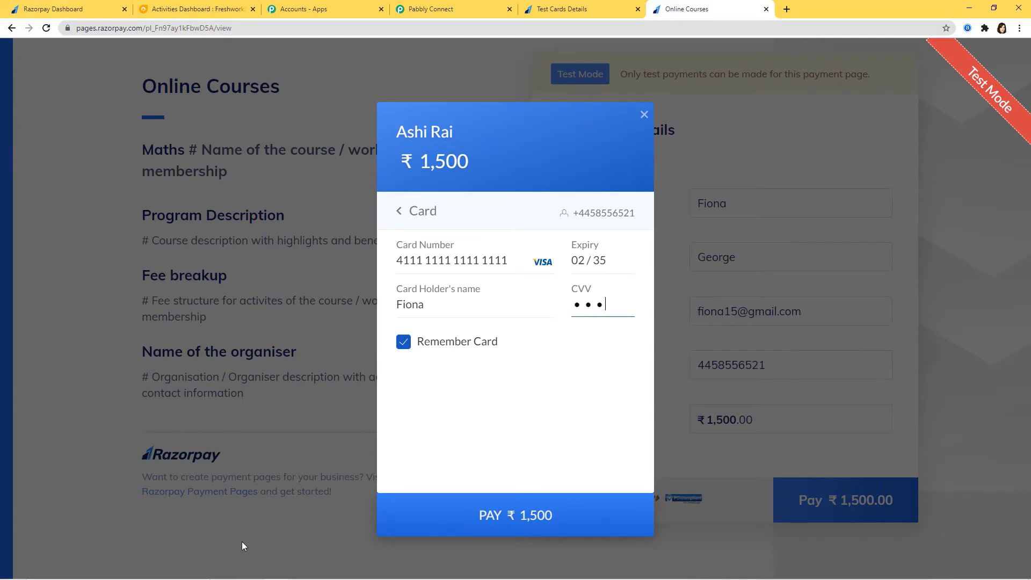
Submit the card payment without saving the card, mark it Success, and return to Pabbly Connect
{"action": "left_click", "coordinate": [510, 535]}
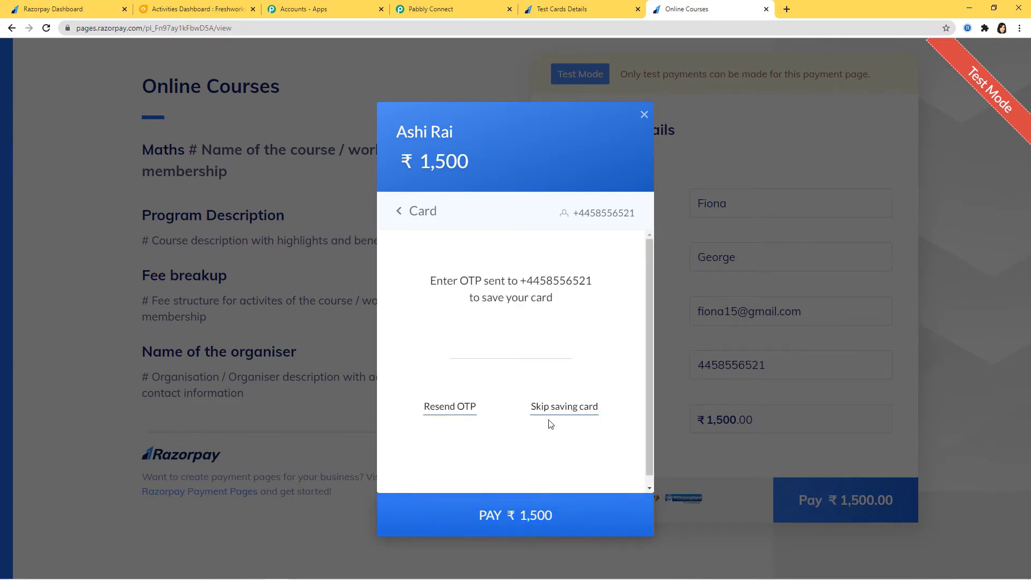
{"action": "left_click", "coordinate": [555, 415]}
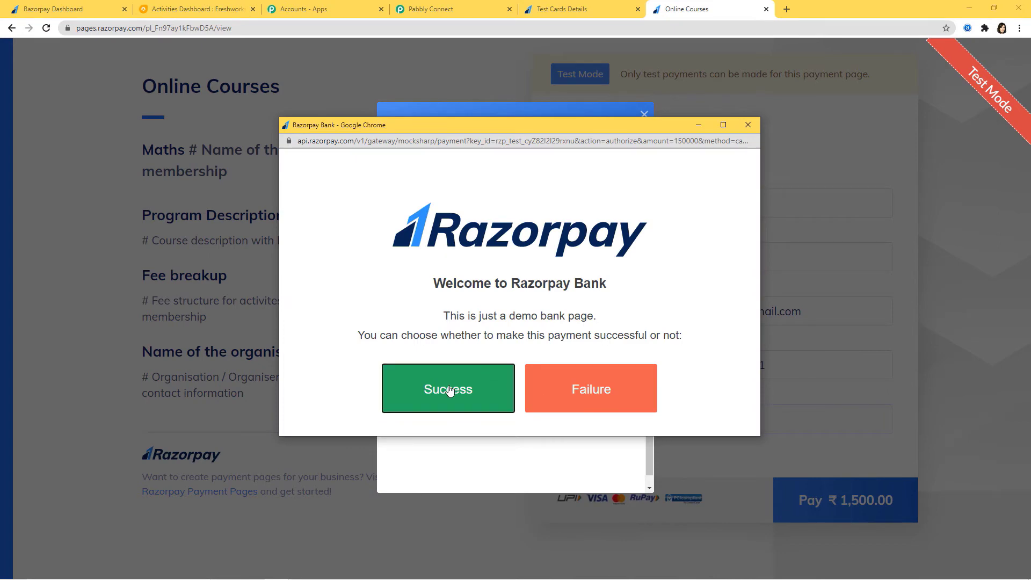
{"action": "left_click", "coordinate": [485, 377]}
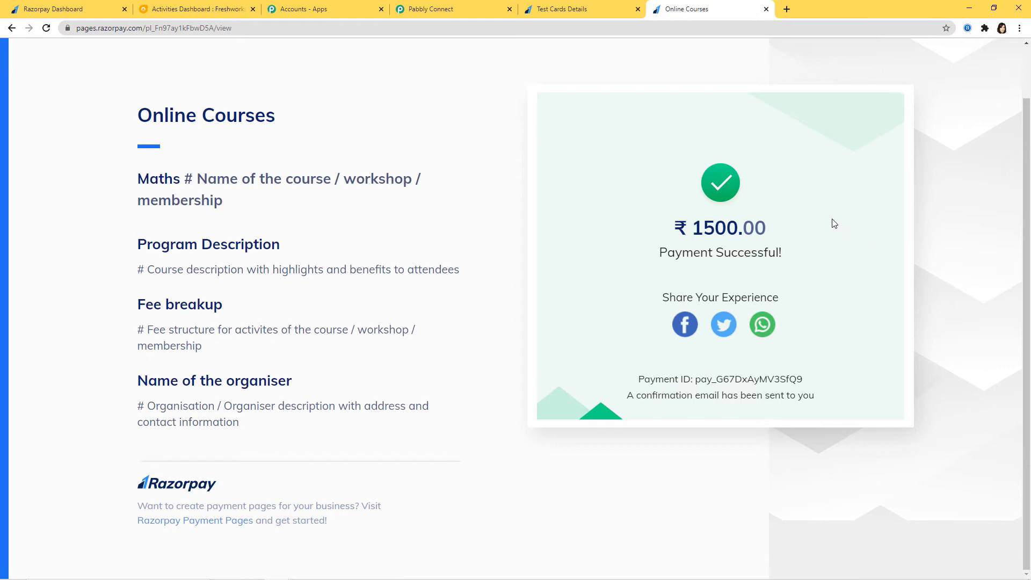
{"action": "left_click", "coordinate": [436, 4]}
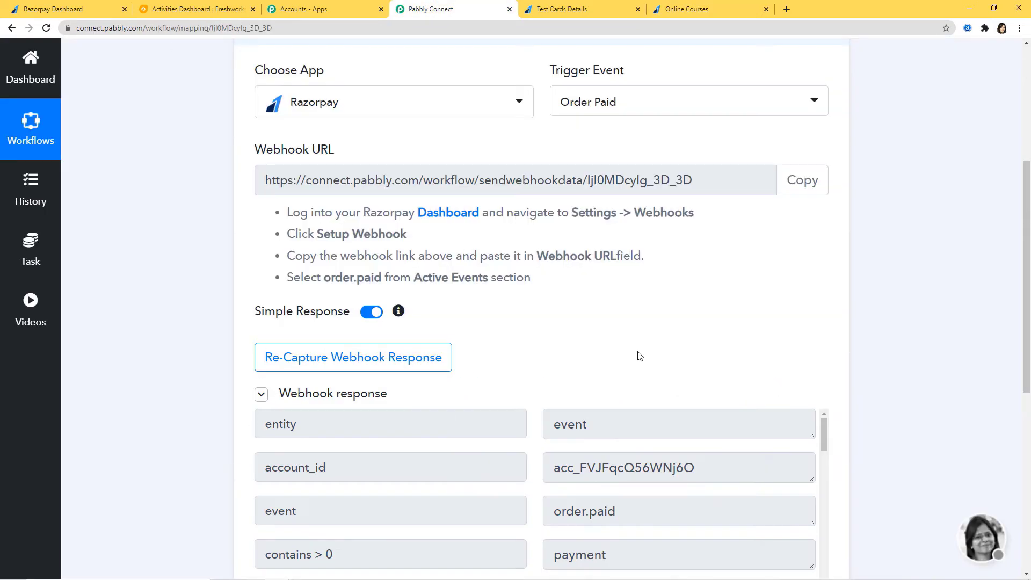
Review the captured order.paid webhook fields and save them to the Order Paid trigger
{"action": "scroll", "coordinate": [639, 357], "scroll_direction": "down", "scroll_amount": 1}
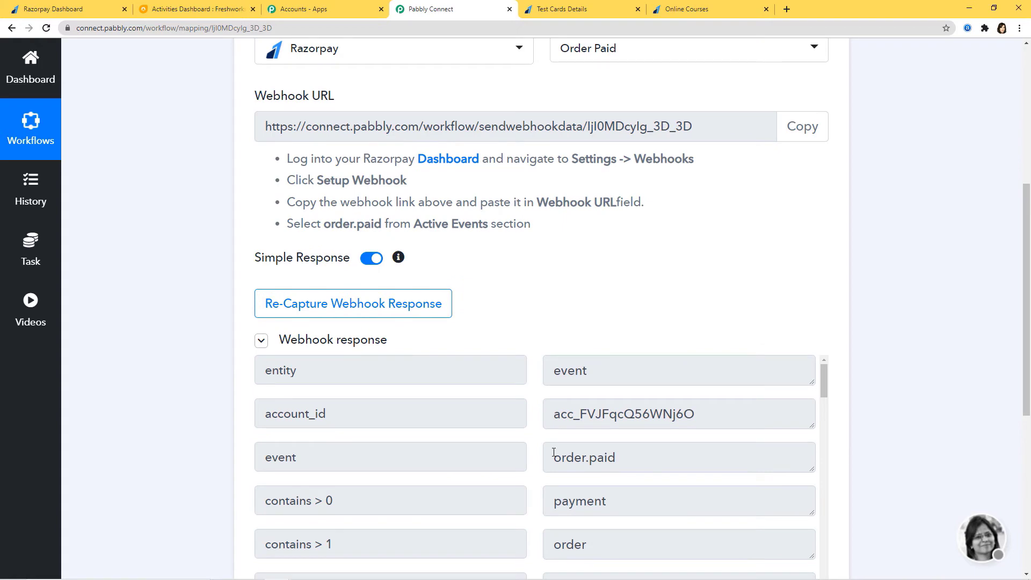
{"action": "scroll", "coordinate": [632, 452], "scroll_direction": "down", "scroll_amount": 10}
{"action": "scroll", "coordinate": [909, 428], "scroll_direction": "down", "scroll_amount": 4}
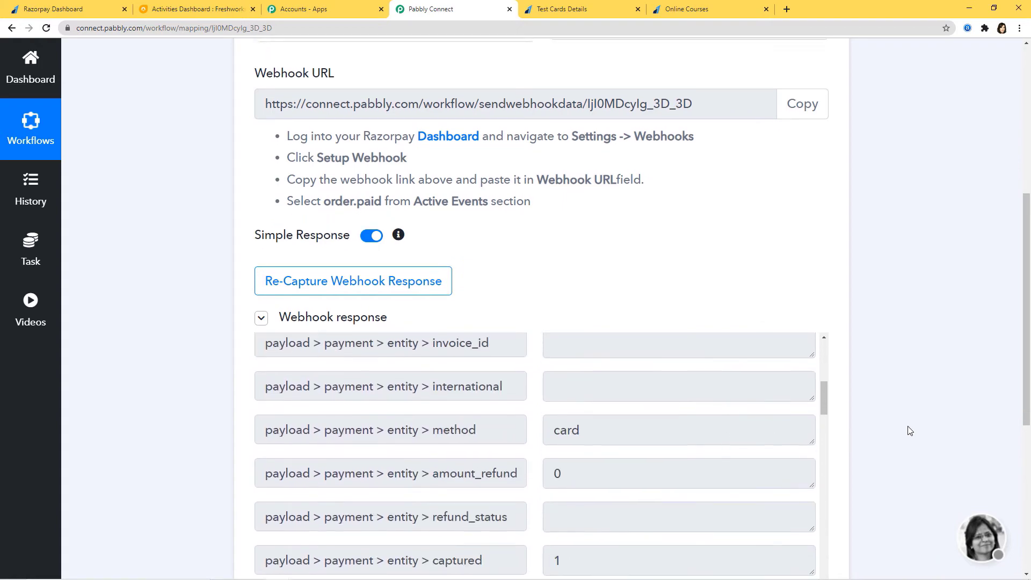
{"action": "scroll", "coordinate": [677, 374], "scroll_direction": "down", "scroll_amount": 11}
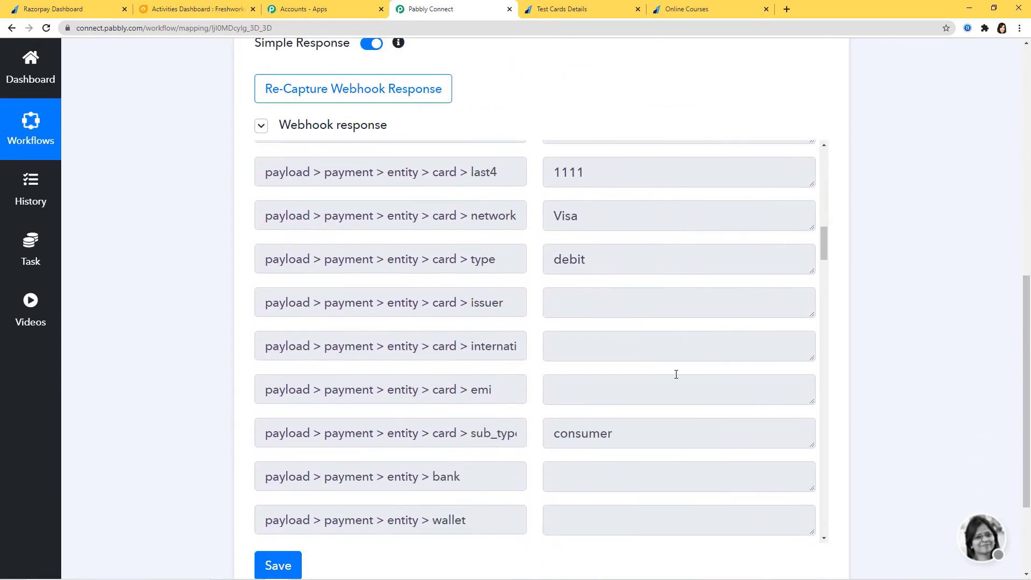
{"action": "scroll", "coordinate": [677, 375], "scroll_direction": "down", "scroll_amount": 4}
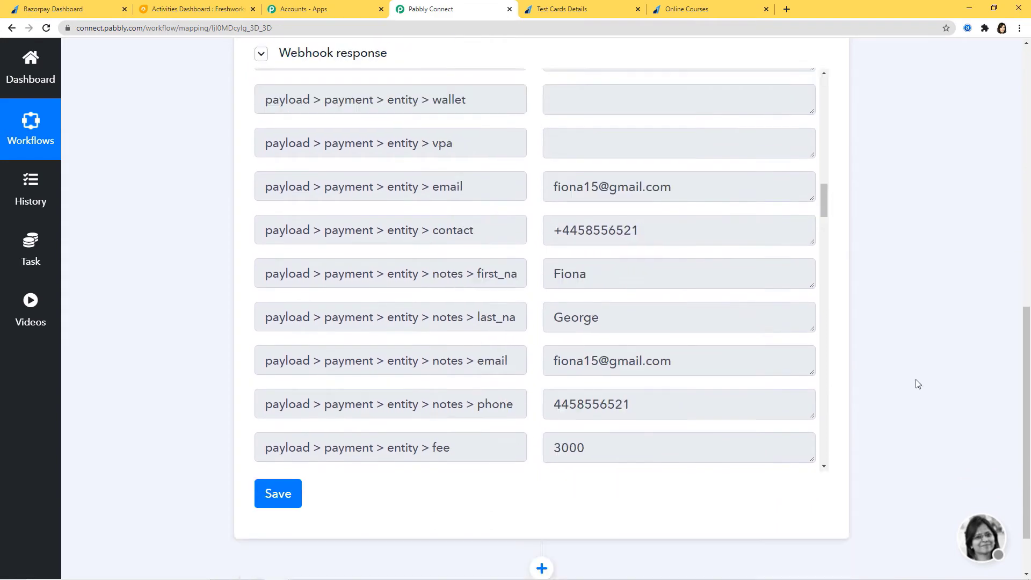
{"action": "scroll", "coordinate": [915, 379], "scroll_direction": "down", "scroll_amount": 2}
{"action": "left_click", "coordinate": [285, 461]}
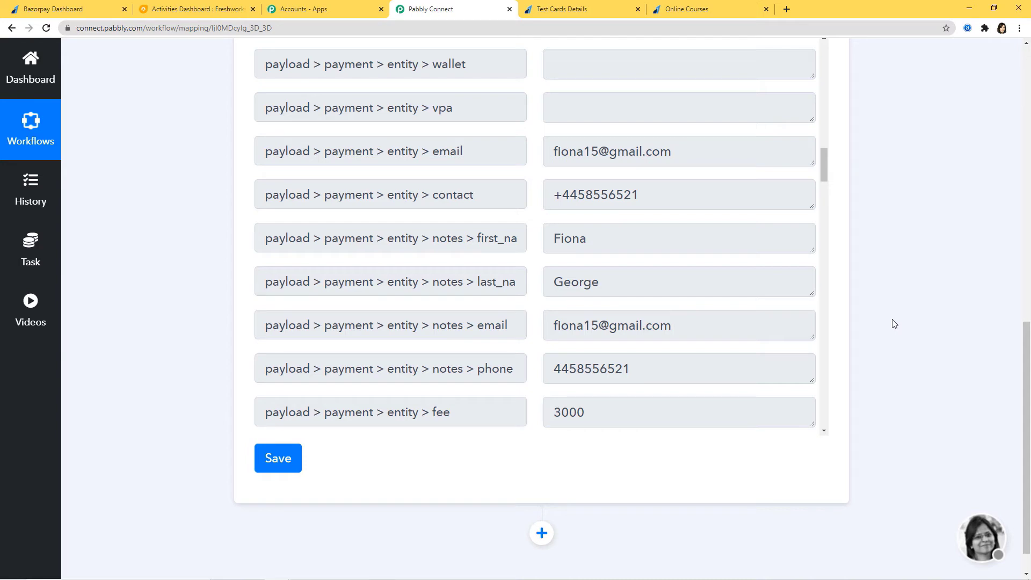
{"action": "left_click", "coordinate": [269, 459]}
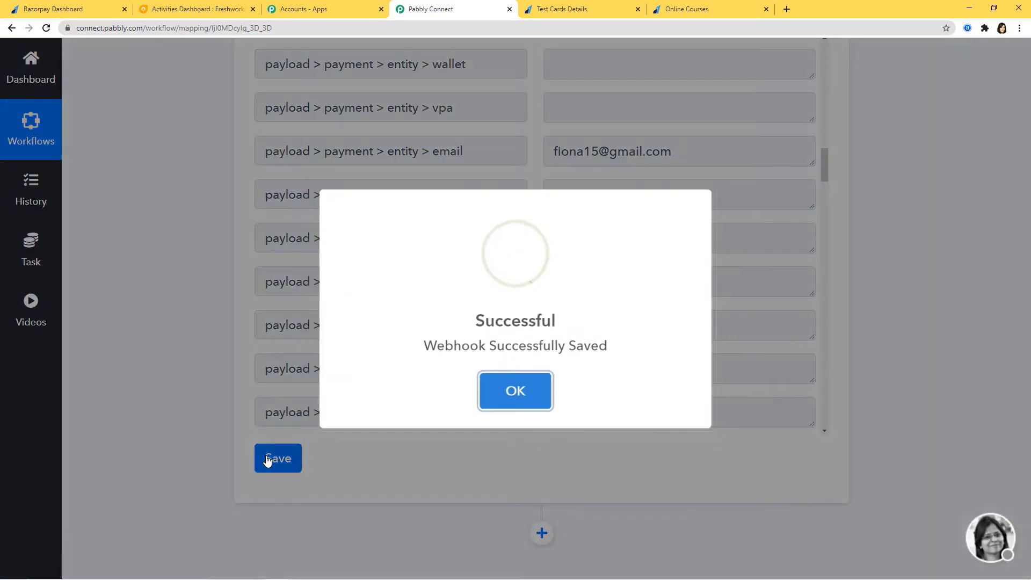
{"action": "left_click", "coordinate": [552, 411]}
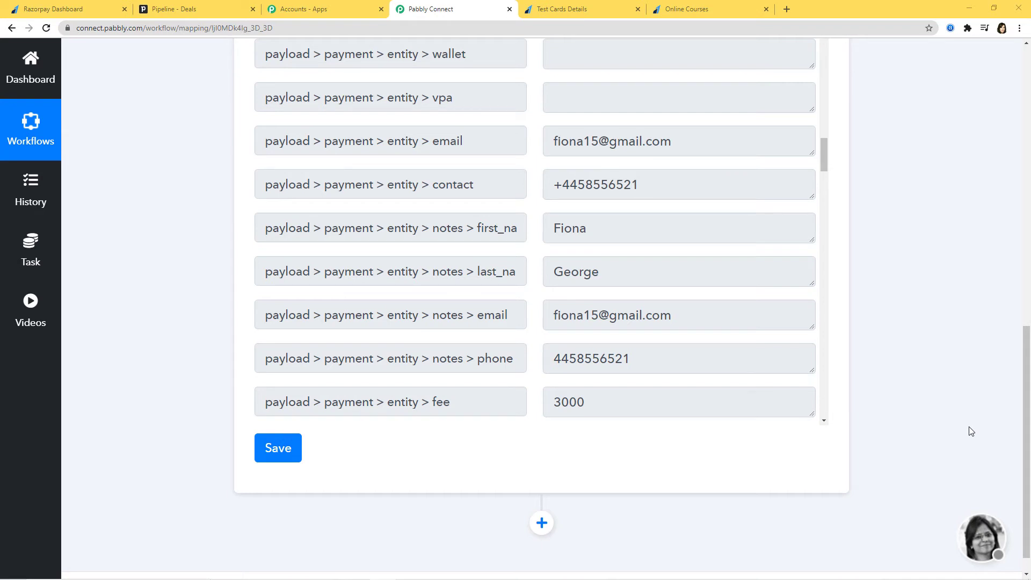
Add an action step after the trigger using the PipeDrive app
{"action": "left_click", "coordinate": [542, 524]}
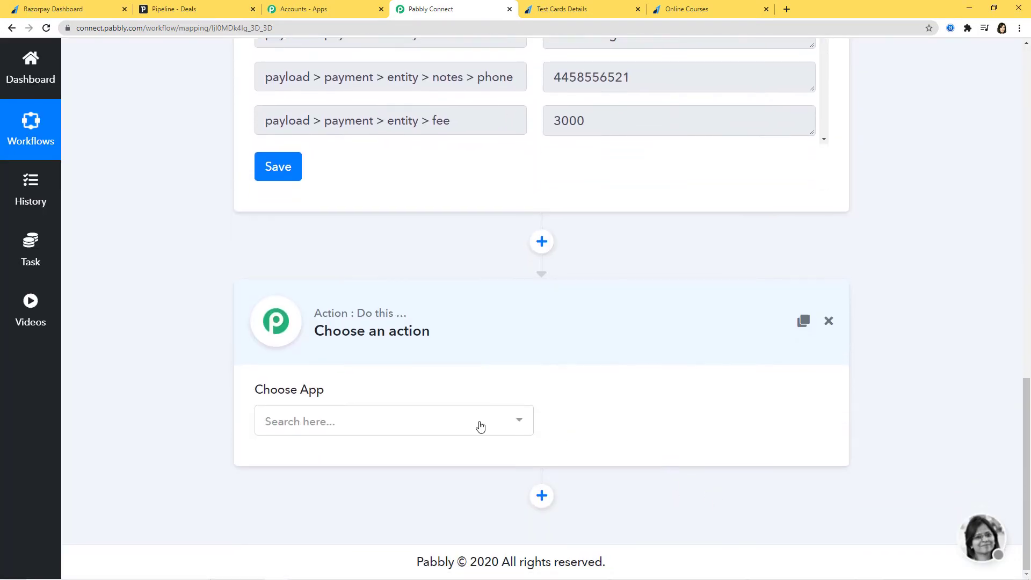
{"action": "left_click", "coordinate": [480, 427]}
{"action": "type", "text": "pipe"}
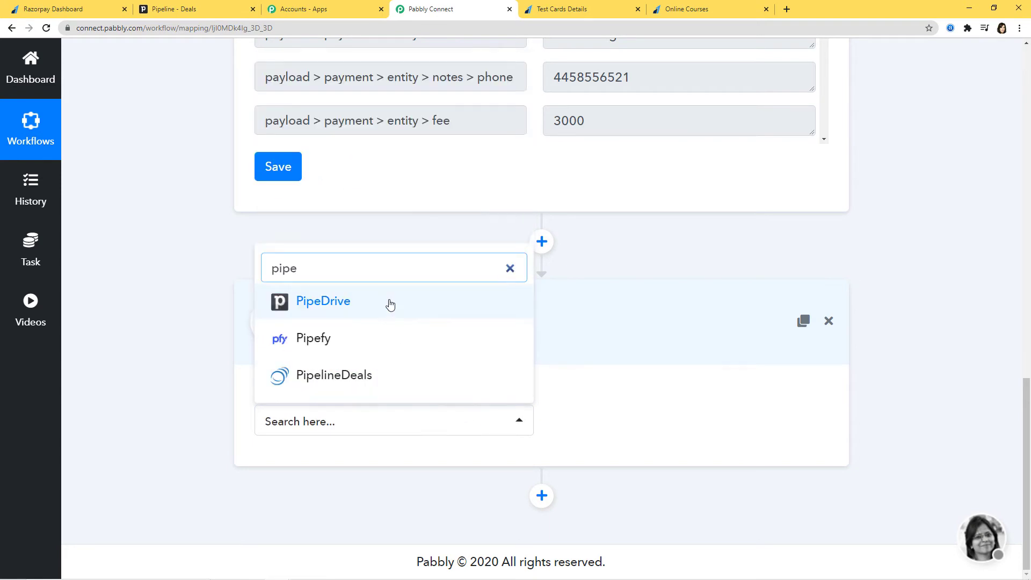
{"action": "left_click", "coordinate": [390, 303]}
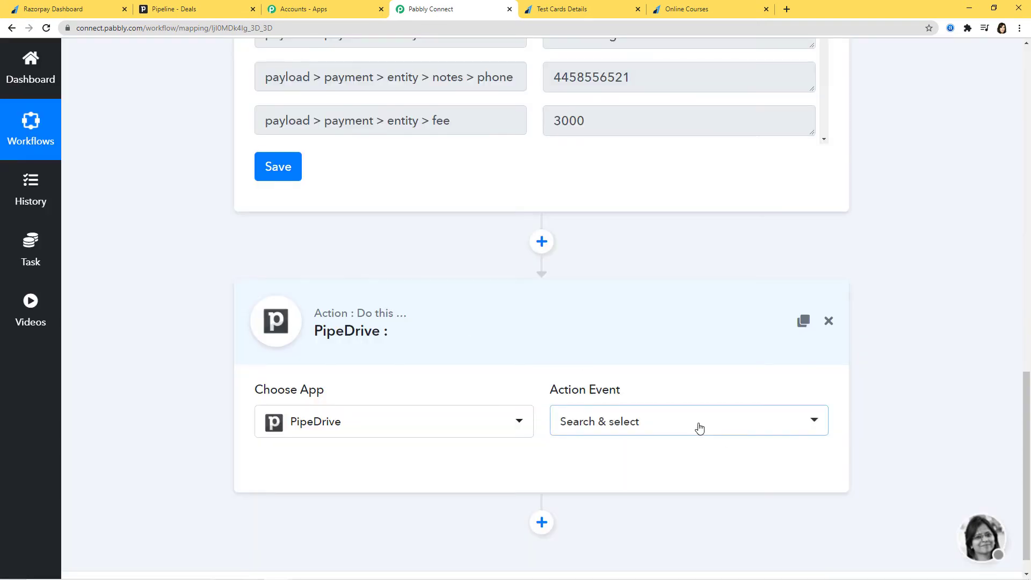
Set the PipeDrive action event to Create User
{"action": "left_click", "coordinate": [699, 427]}
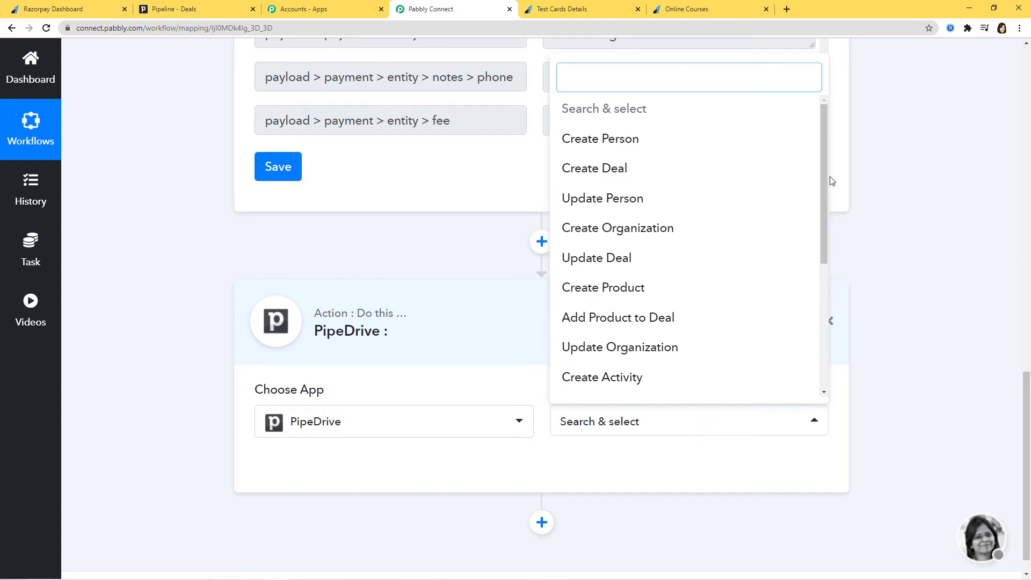
{"action": "type", "text": "crea"}
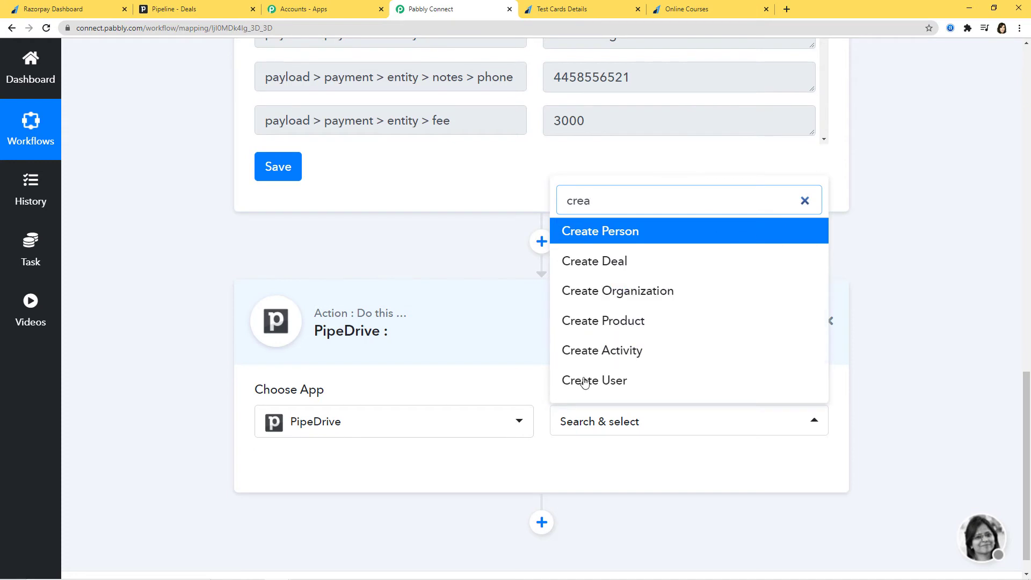
{"action": "left_click", "coordinate": [639, 386]}
{"action": "left_click", "coordinate": [634, 424]}
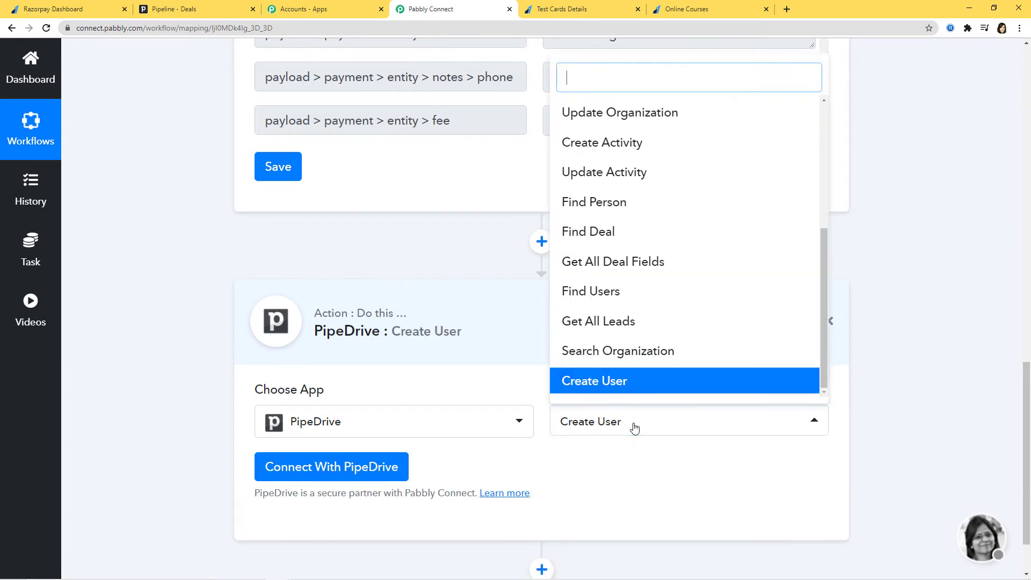
{"action": "left_click_drag", "start_coordinate": [822, 344], "coordinate": [797, 352]}
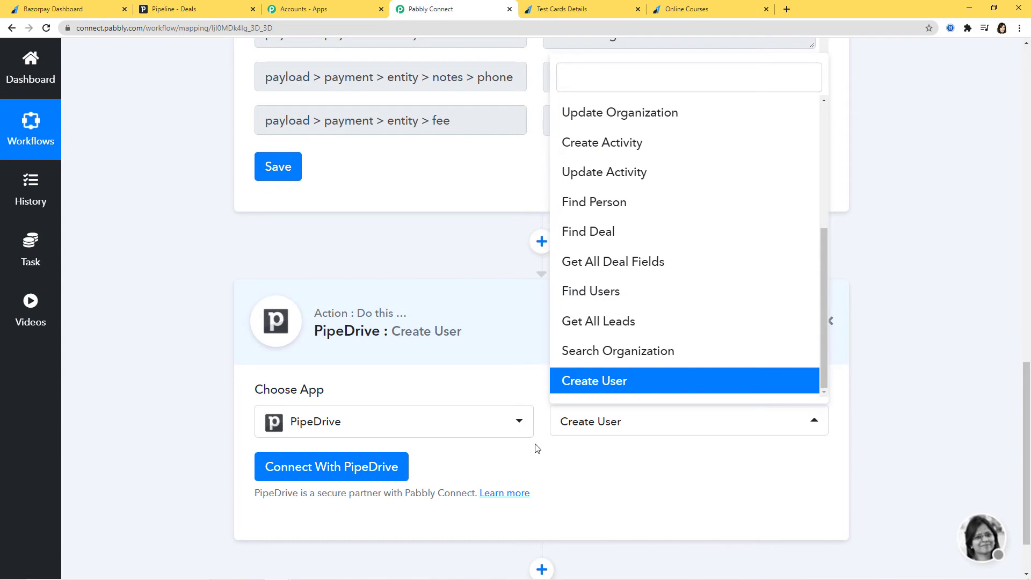
Start a PipeDrive connection with New Credentials and check where to find the API token
{"action": "left_click", "coordinate": [348, 472]}
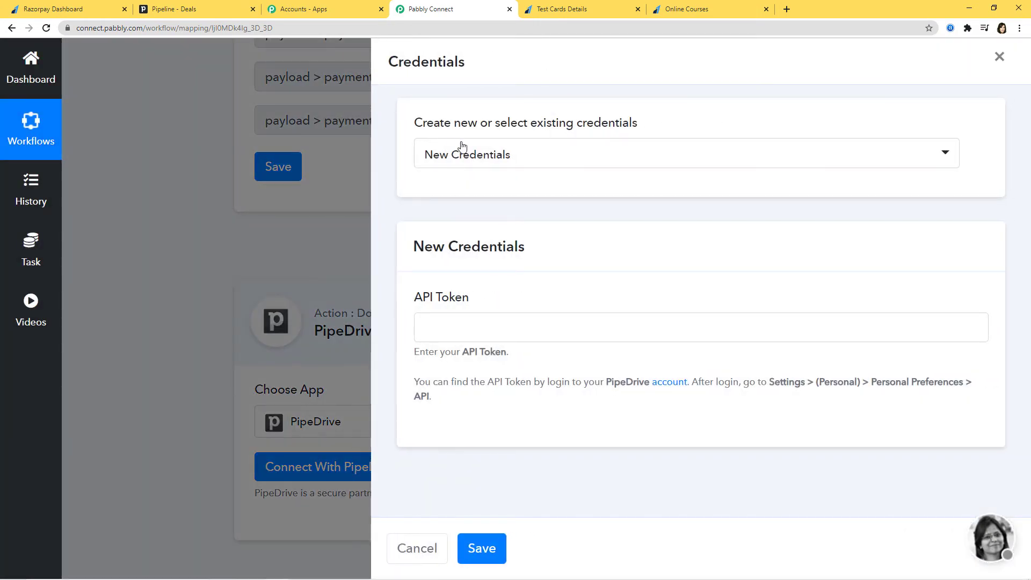
{"action": "left_click", "coordinate": [586, 158]}
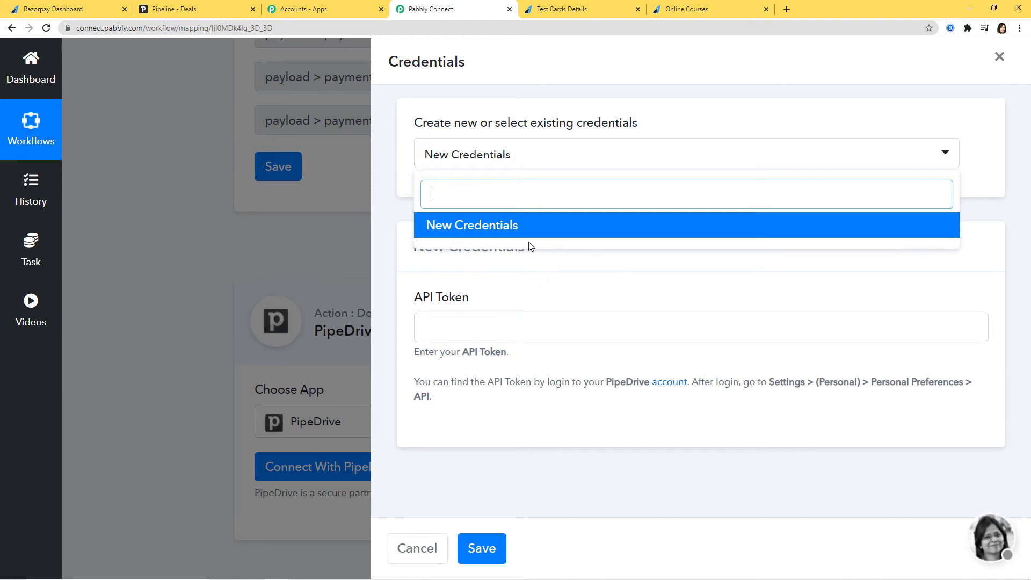
{"action": "left_click", "coordinate": [505, 230]}
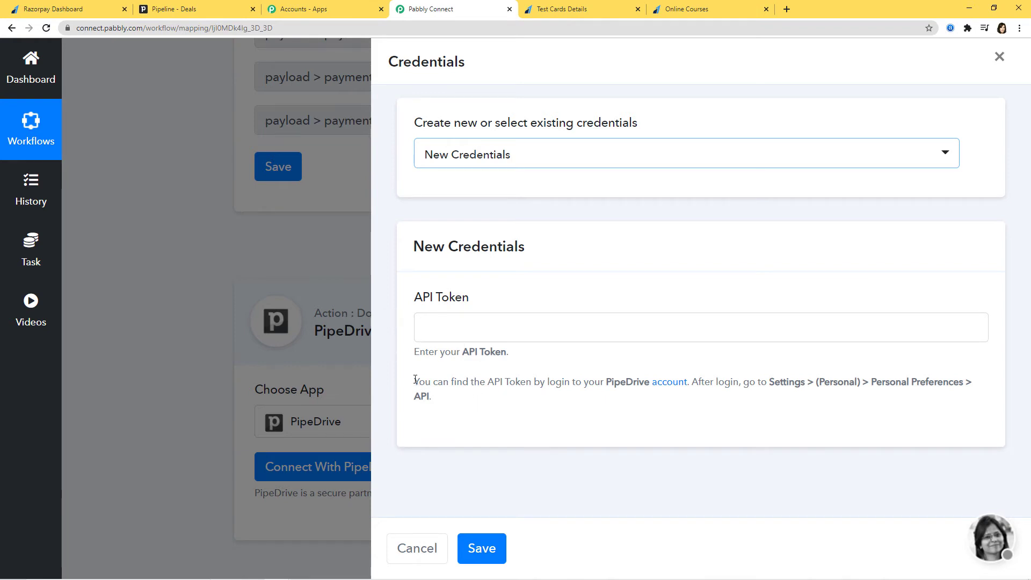
{"action": "left_click_drag", "start_coordinate": [416, 381], "coordinate": [446, 396]}
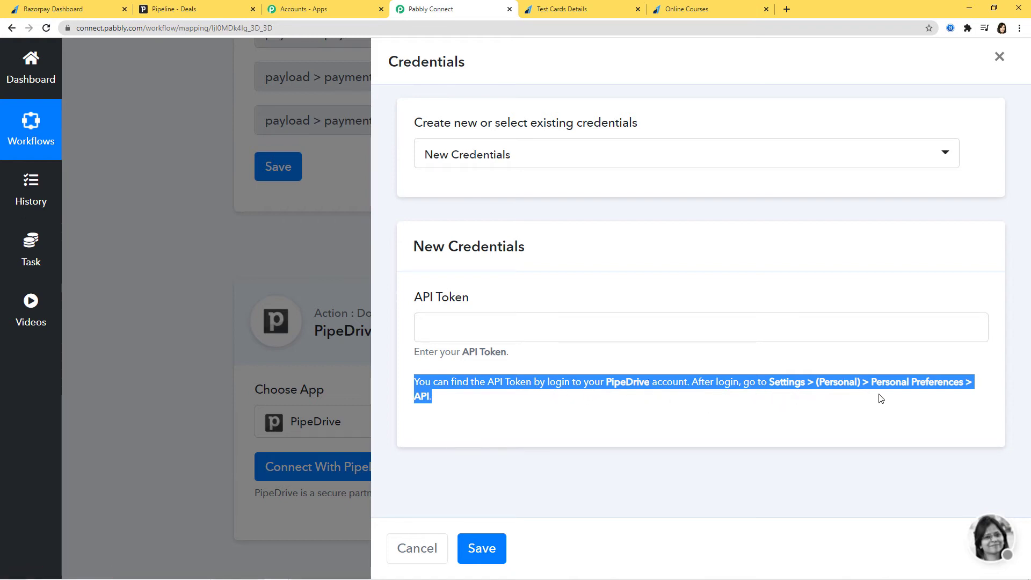
{"action": "left_click", "coordinate": [899, 420]}
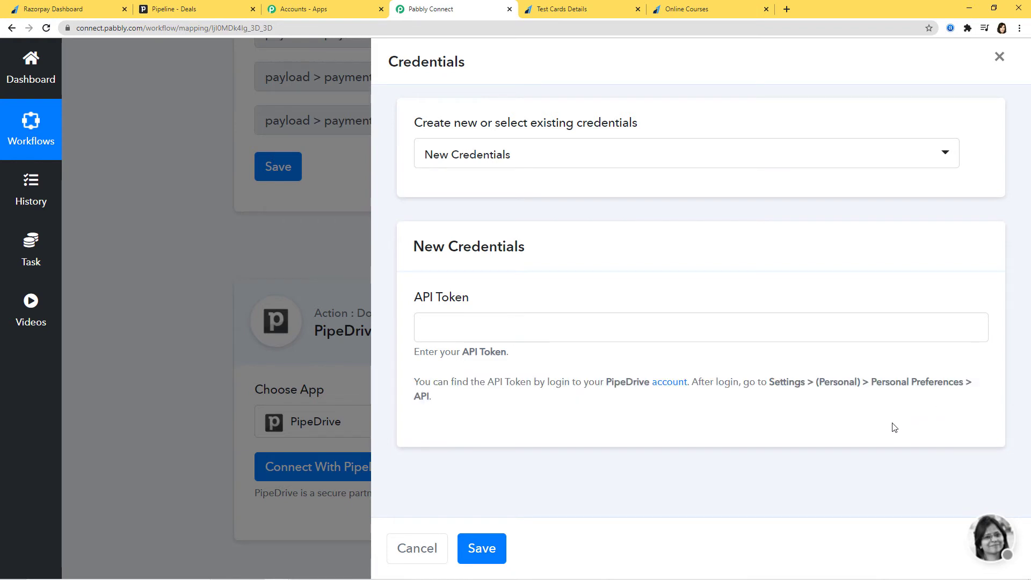
{"action": "left_click", "coordinate": [196, 16]}
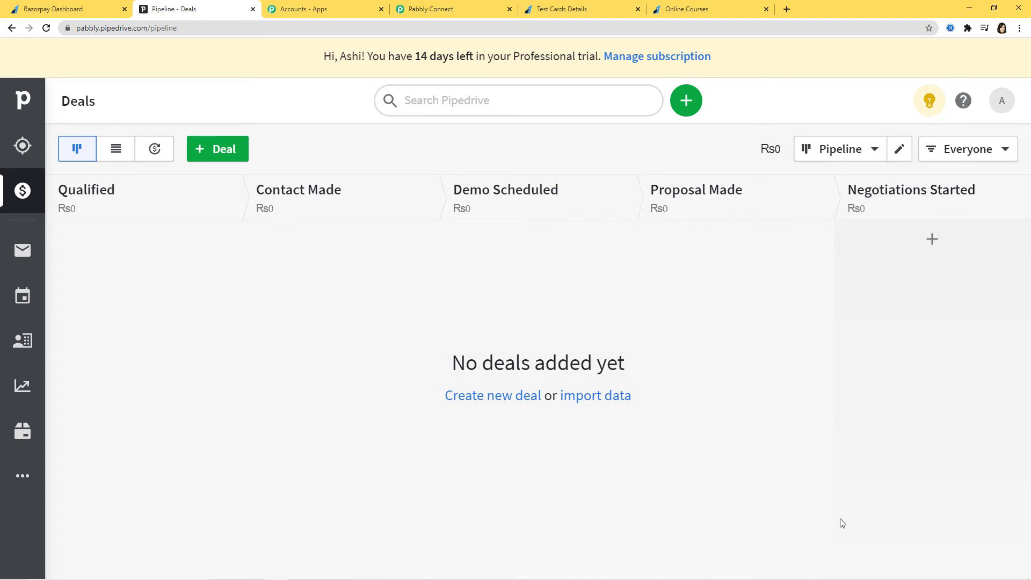
Copy the personal API token from Pipedrive's Personal preferences API page
{"action": "left_click", "coordinate": [1003, 106]}
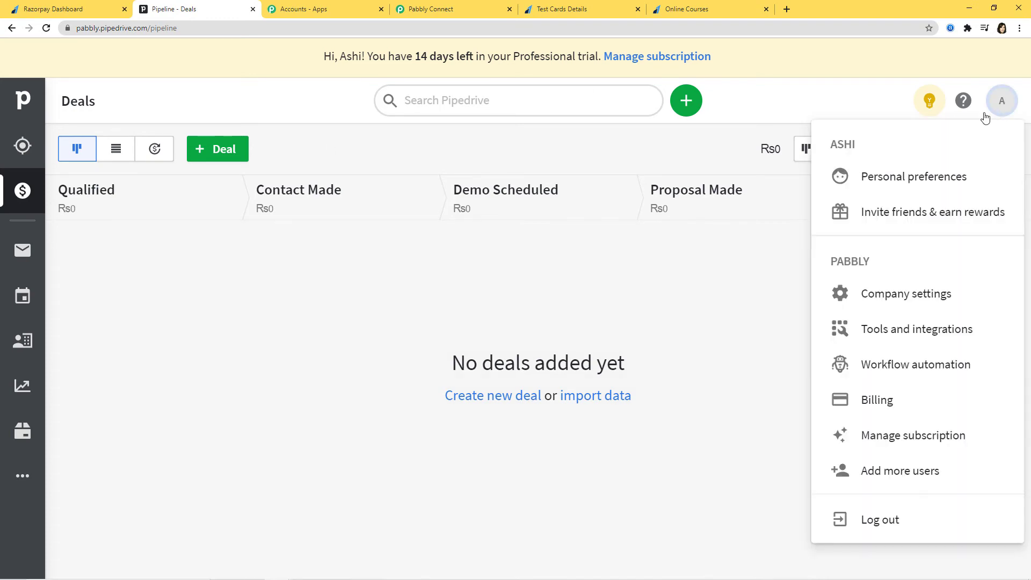
{"action": "left_click", "coordinate": [913, 297]}
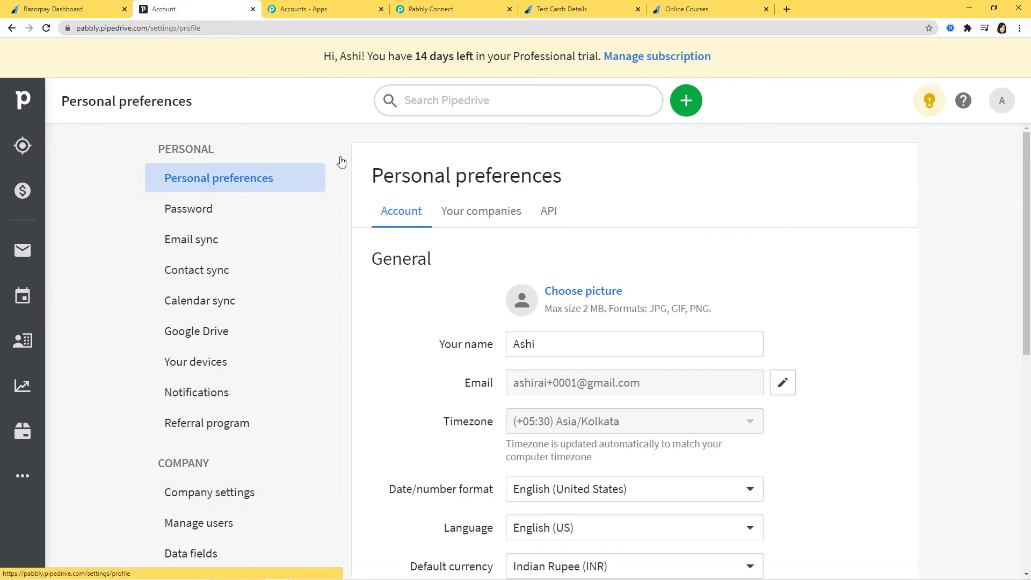
{"action": "left_click", "coordinate": [548, 213]}
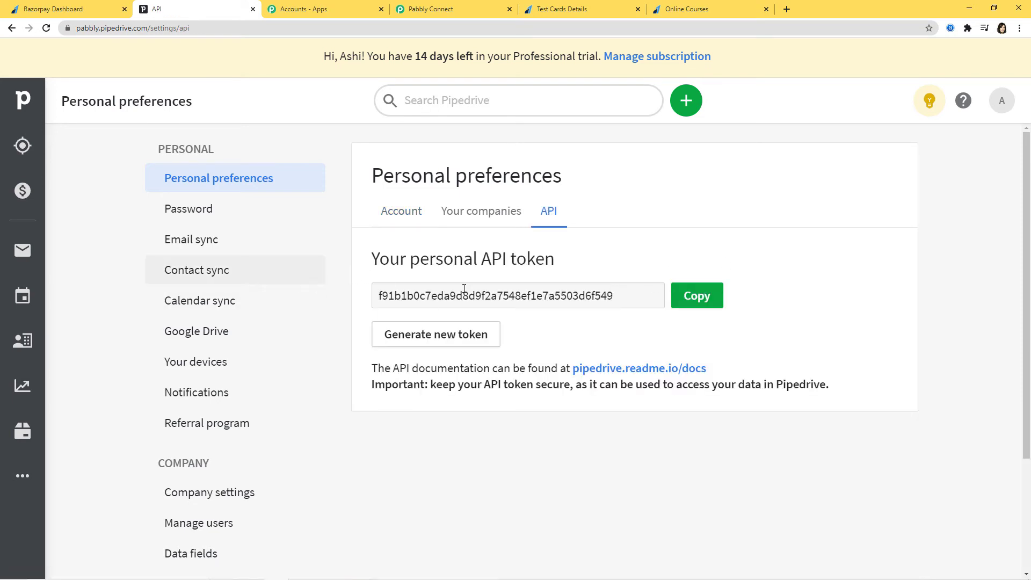
{"action": "left_click", "coordinate": [697, 299]}
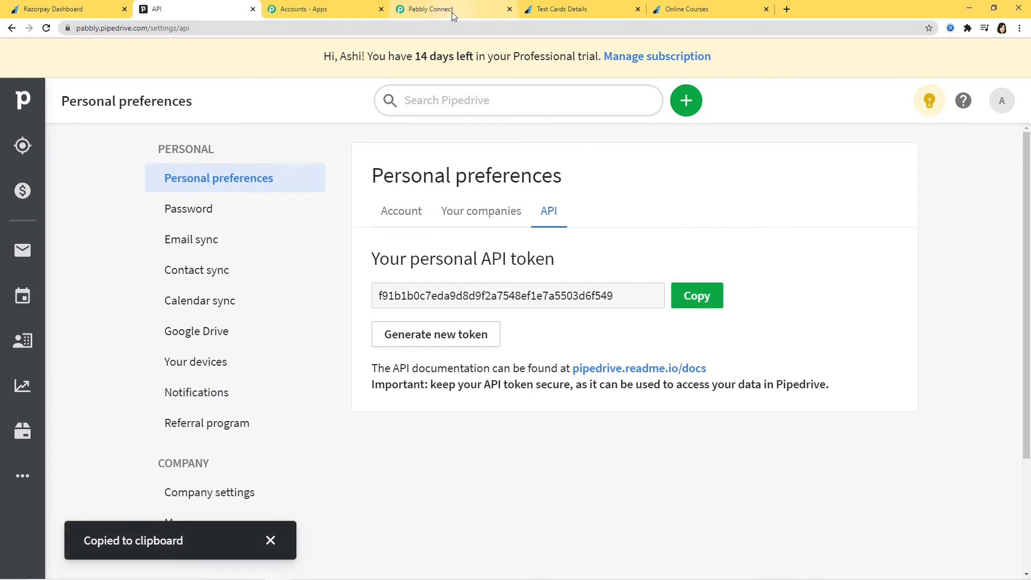
{"action": "left_click", "coordinate": [452, 12]}
Paste the Pipedrive API token into the new credentials and save the connection
{"action": "left_click", "coordinate": [431, 334]}
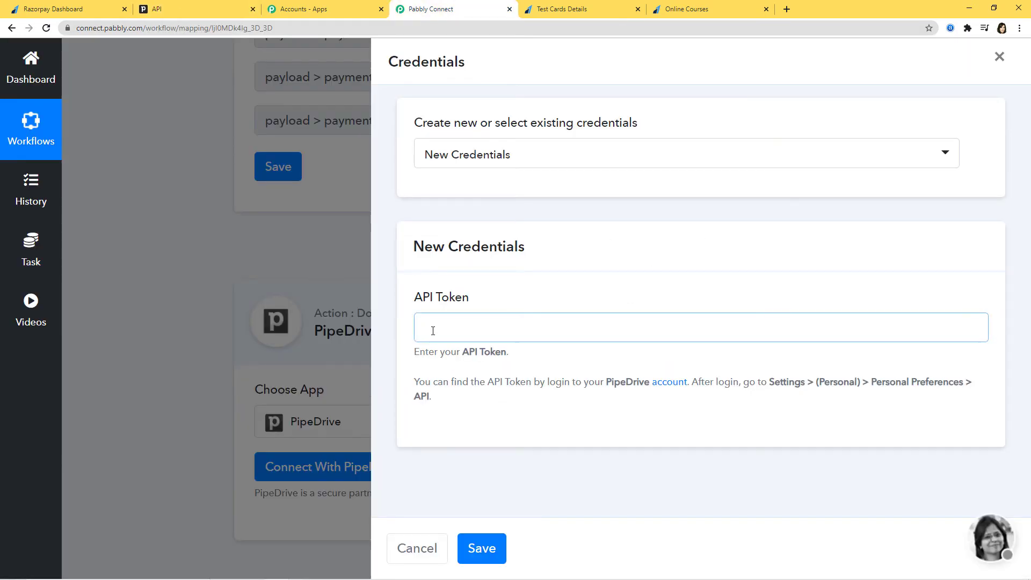
{"action": "key", "text": "ctrl+v"}
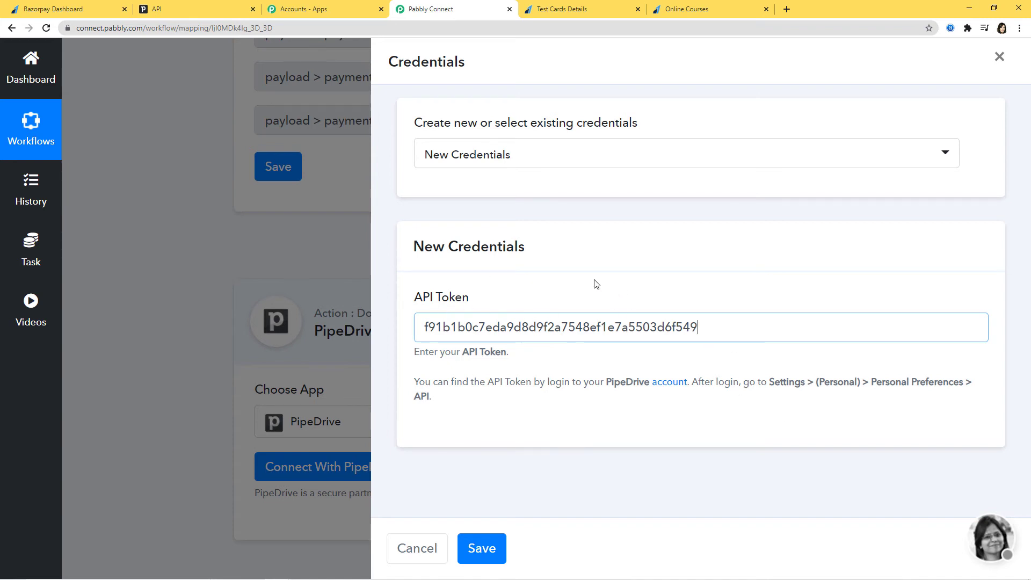
{"action": "left_click", "coordinate": [481, 548]}
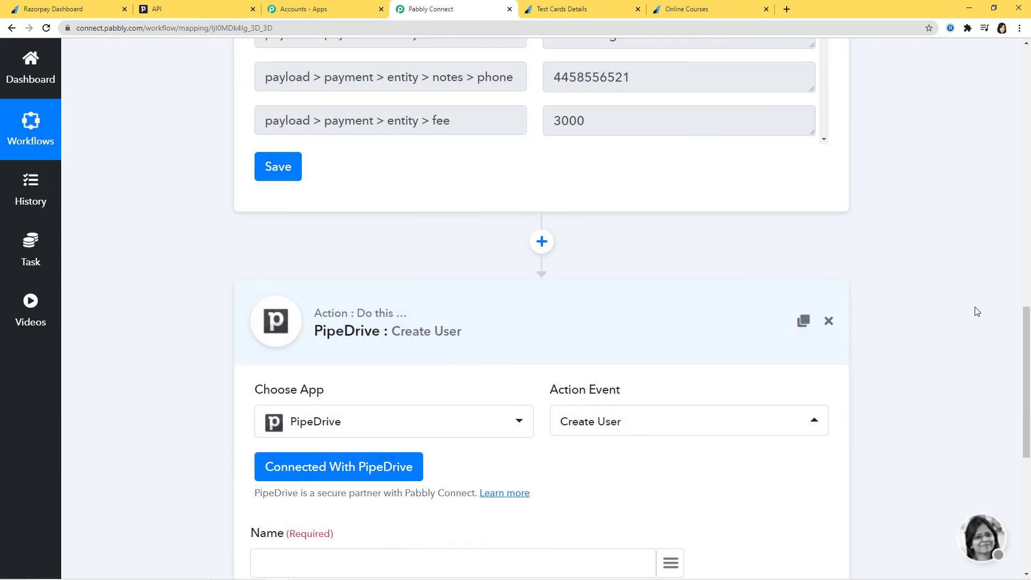
{"action": "scroll", "coordinate": [966, 309], "scroll_direction": "down", "scroll_amount": 3}
{"action": "scroll", "coordinate": [961, 311], "scroll_direction": "down", "scroll_amount": 4}
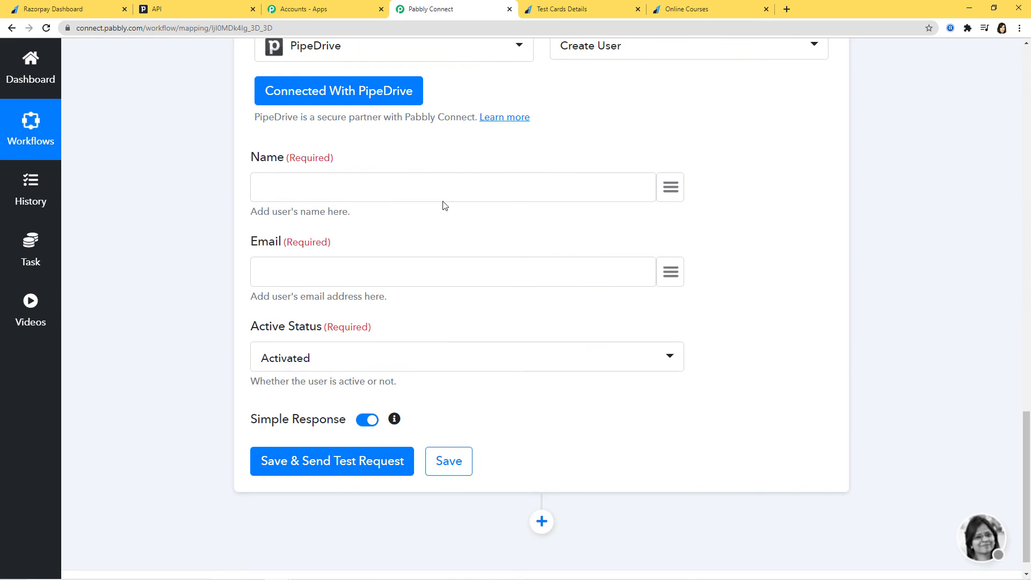
{"action": "scroll", "coordinate": [926, 365], "scroll_direction": "up", "scroll_amount": 15}
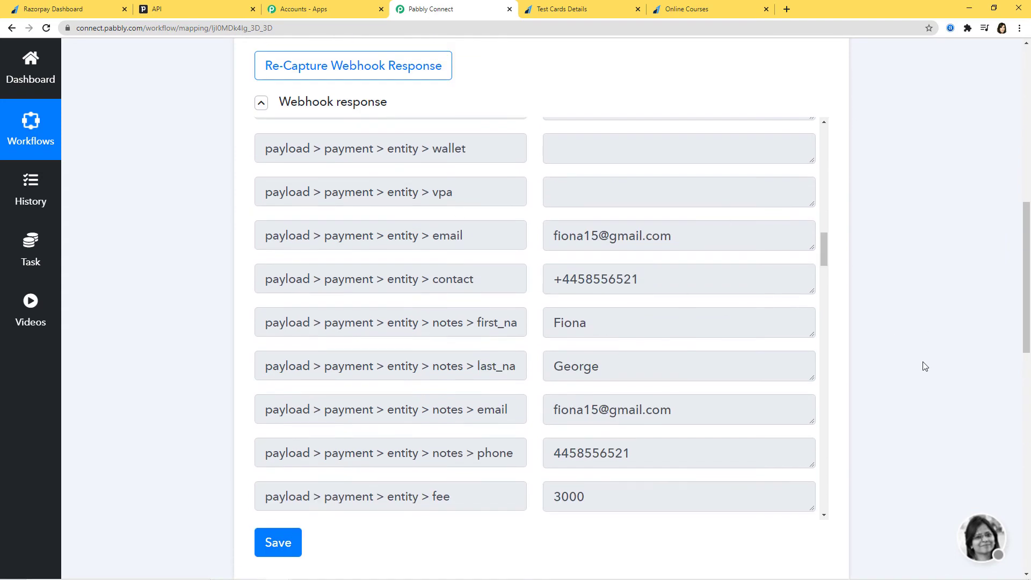
{"action": "scroll", "coordinate": [925, 366], "scroll_direction": "down", "scroll_amount": 10}
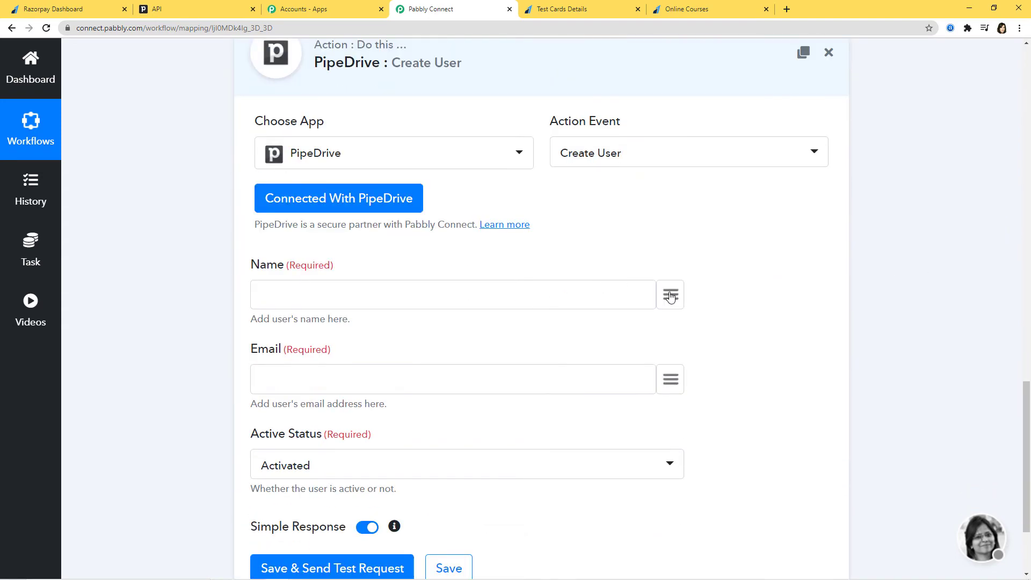
Map the payer's first_name and last_name into the Name field
{"action": "left_click", "coordinate": [670, 297]}
{"action": "type", "text": "fio"}
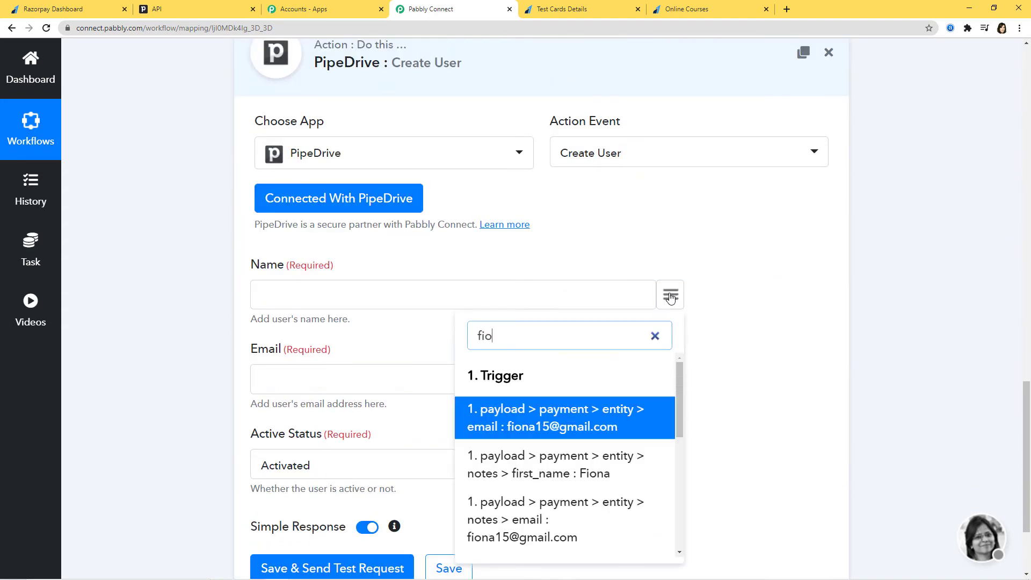
{"action": "left_click", "coordinate": [606, 470]}
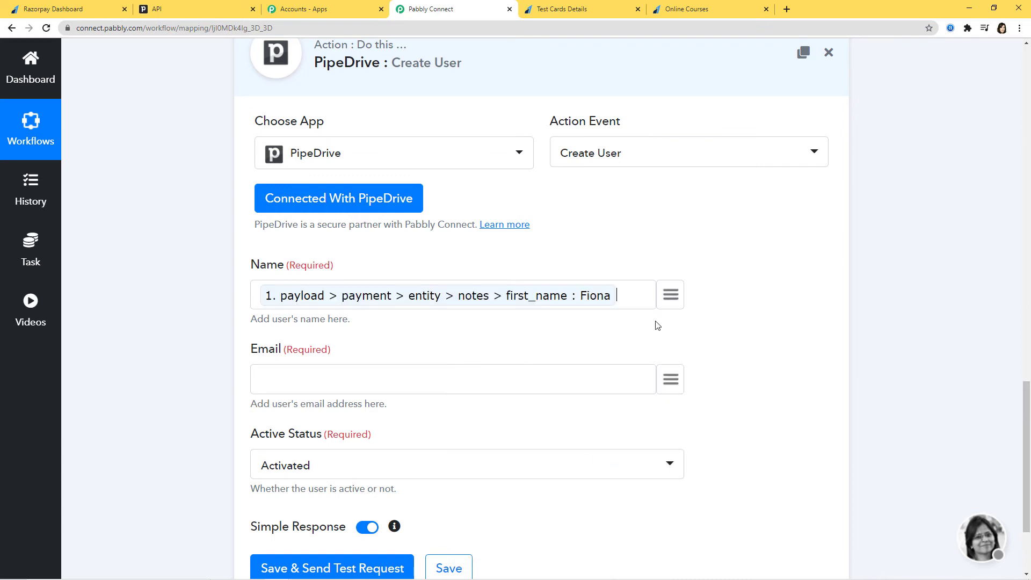
{"action": "left_click", "coordinate": [674, 300]}
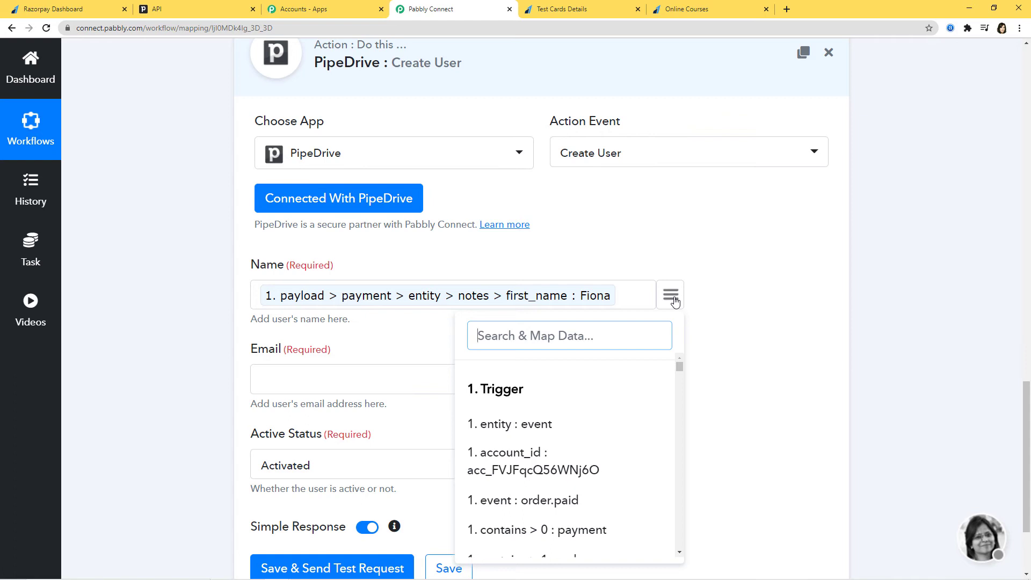
{"action": "type", "text": "las"}
{"action": "left_click", "coordinate": [585, 423]}
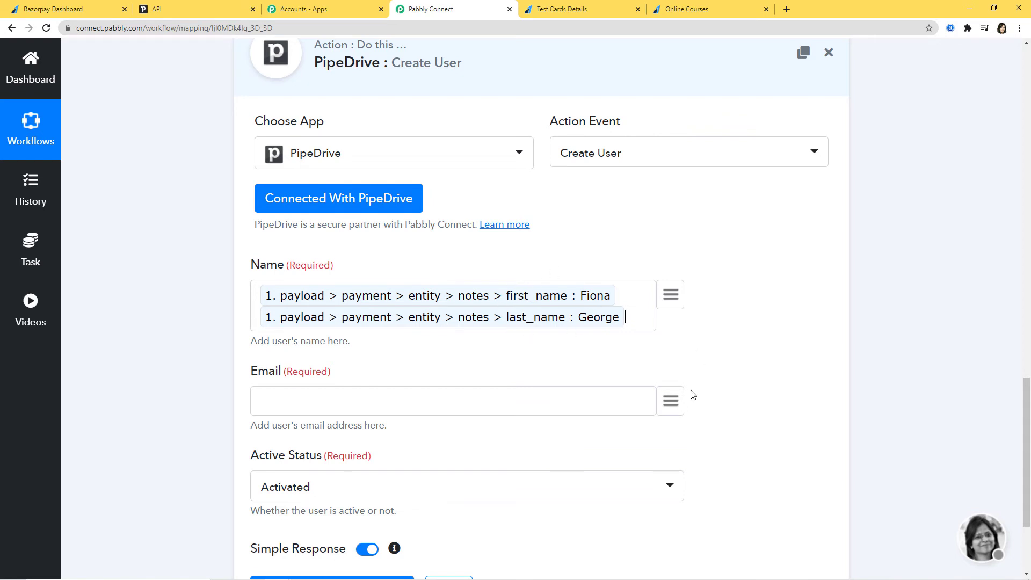
Map the payment's entity email into Email and keep Active Status as Activated
{"action": "left_click", "coordinate": [676, 403]}
{"action": "type", "text": "ema"}
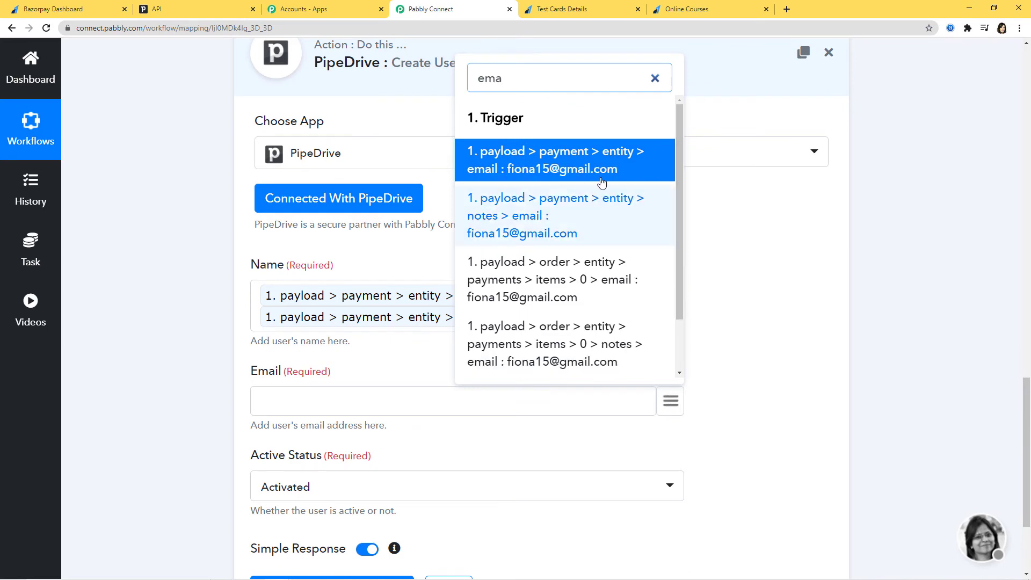
{"action": "left_click", "coordinate": [599, 170]}
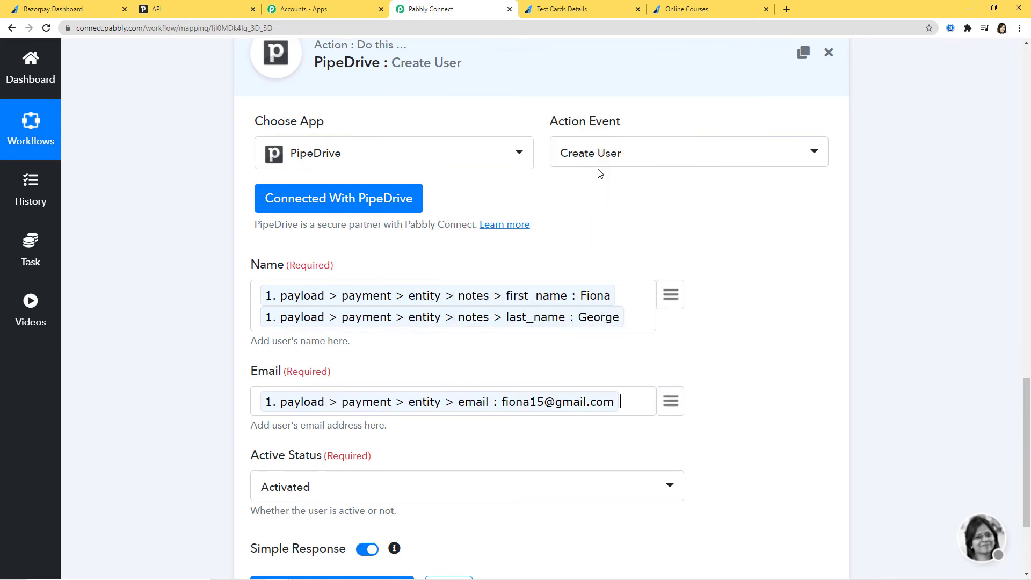
{"action": "scroll", "coordinate": [872, 400], "scroll_direction": "down", "scroll_amount": 3}
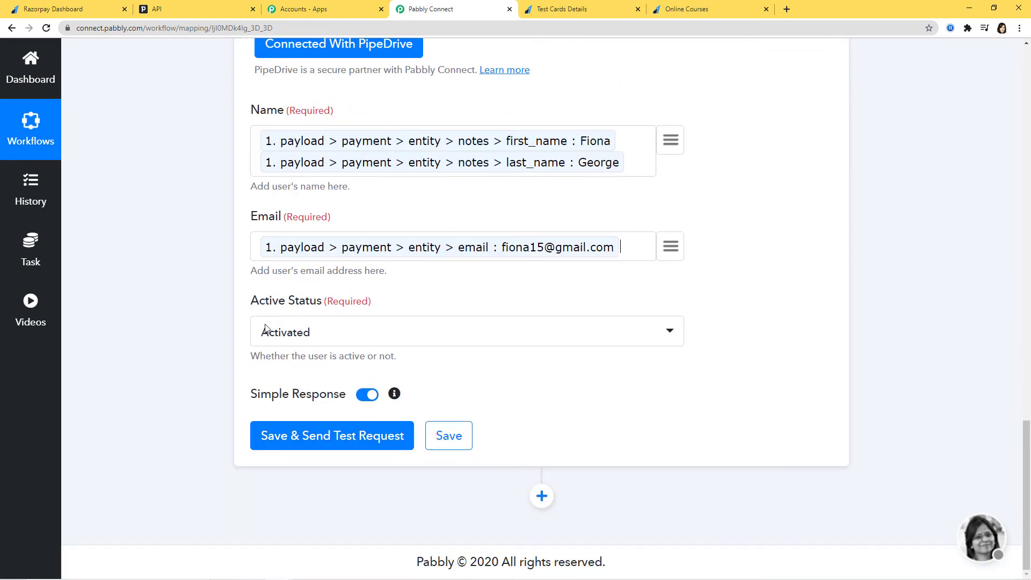
{"action": "left_click", "coordinate": [344, 335]}
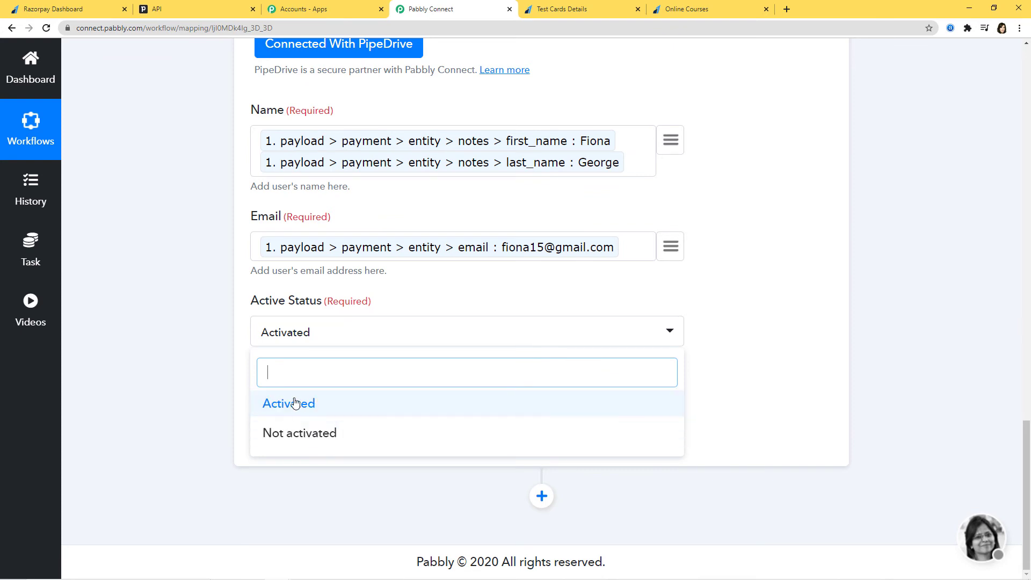
{"action": "left_click", "coordinate": [311, 403]}
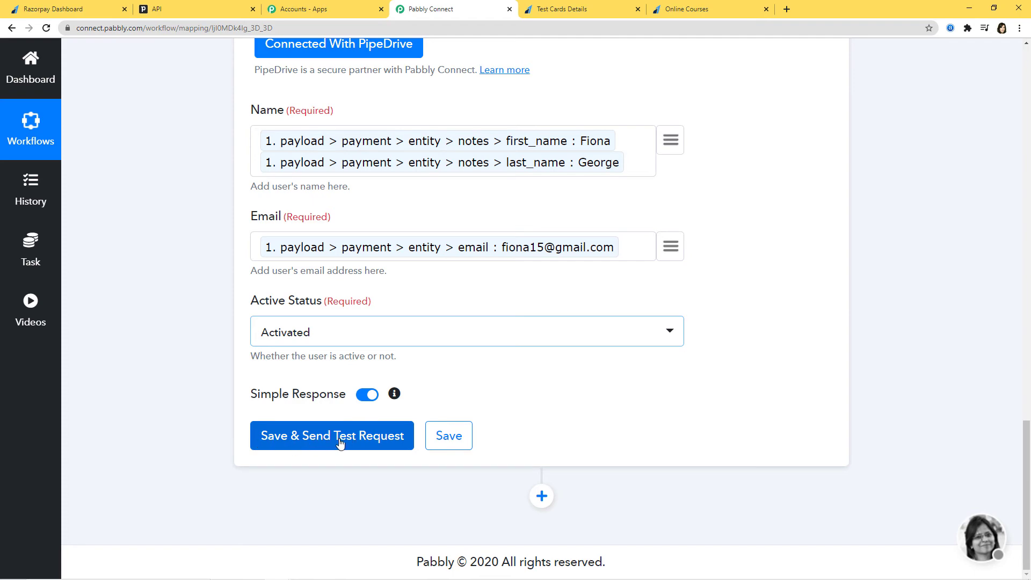
Send the PipeDrive Create User test request and save its successful response
{"action": "left_click", "coordinate": [338, 441]}
{"action": "scroll", "coordinate": [898, 288], "scroll_direction": "down", "scroll_amount": 6}
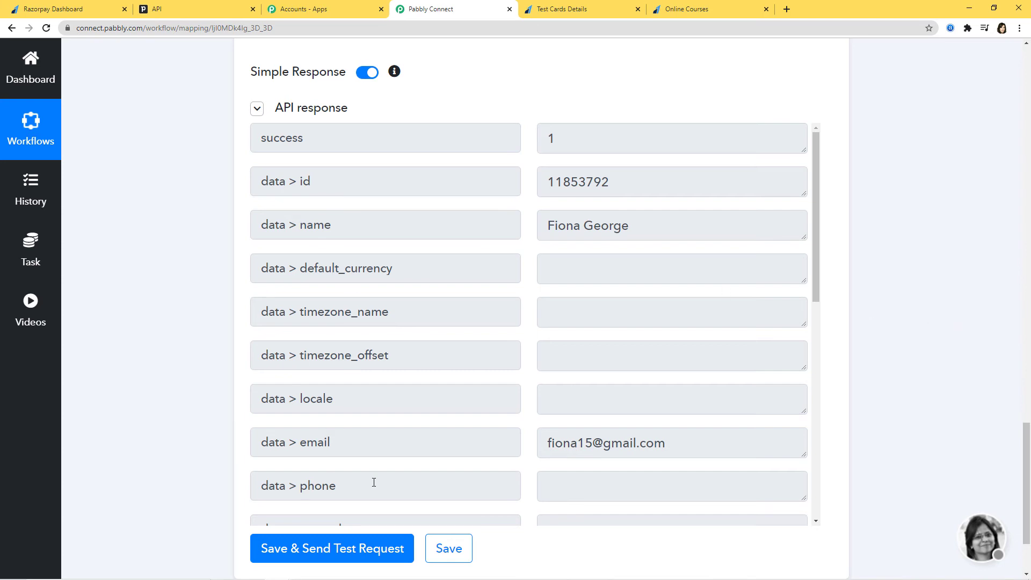
{"action": "left_click", "coordinate": [443, 546]}
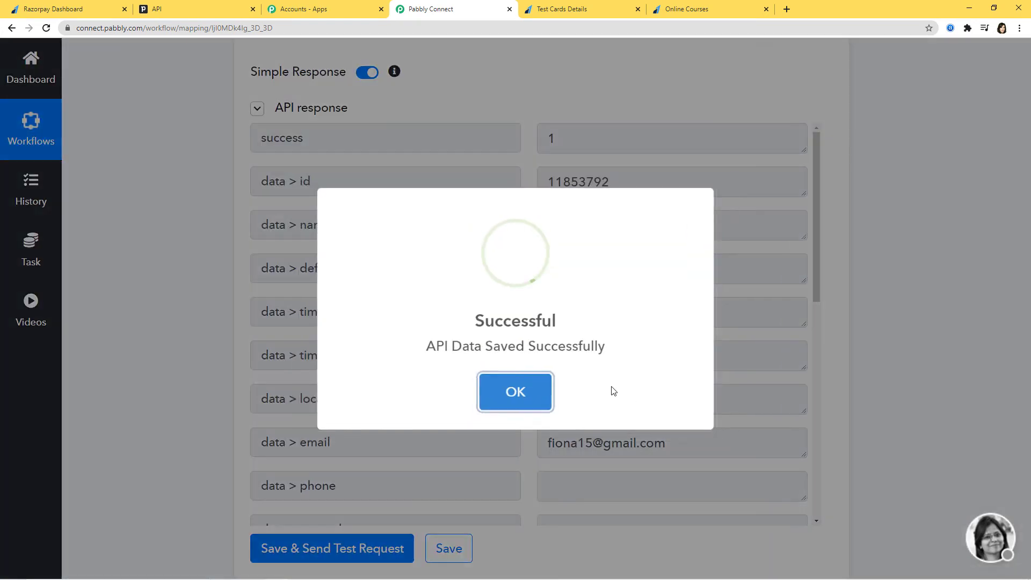
{"action": "left_click", "coordinate": [541, 380]}
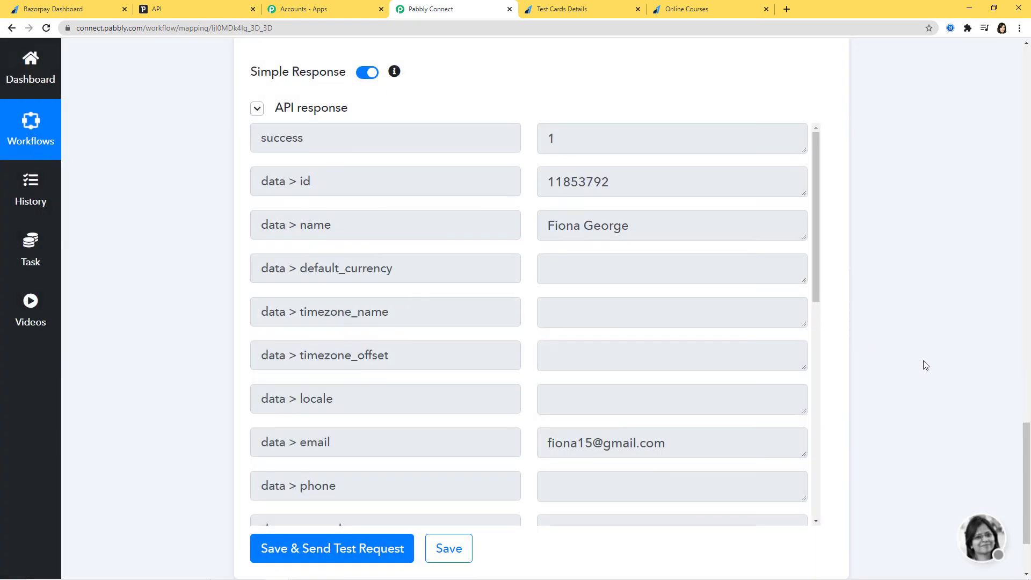
{"action": "left_click", "coordinate": [211, 11]}
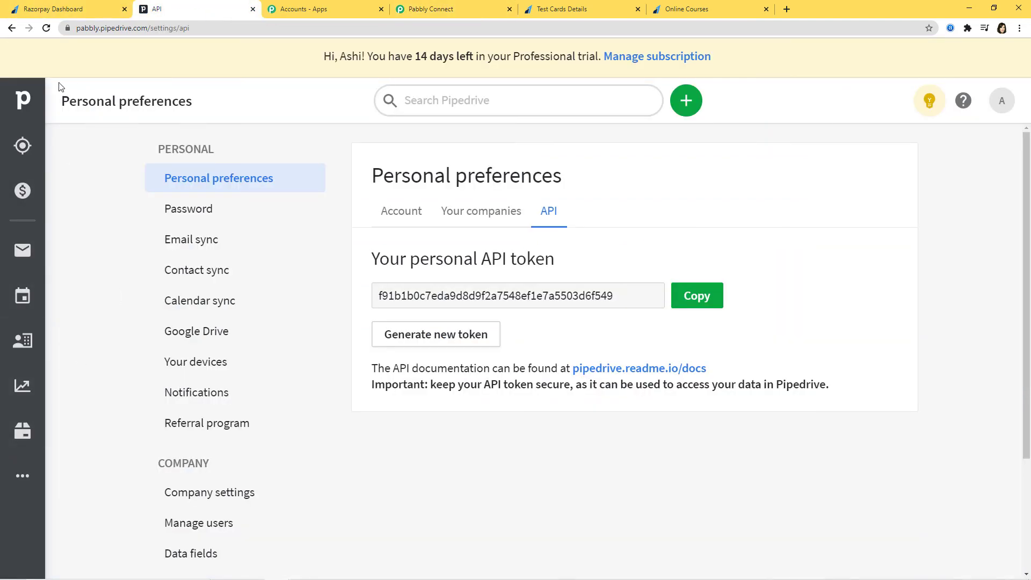
Check Pipedrive's Manage users Invited list for the newly created Regular user invitee
{"action": "left_click", "coordinate": [23, 101]}
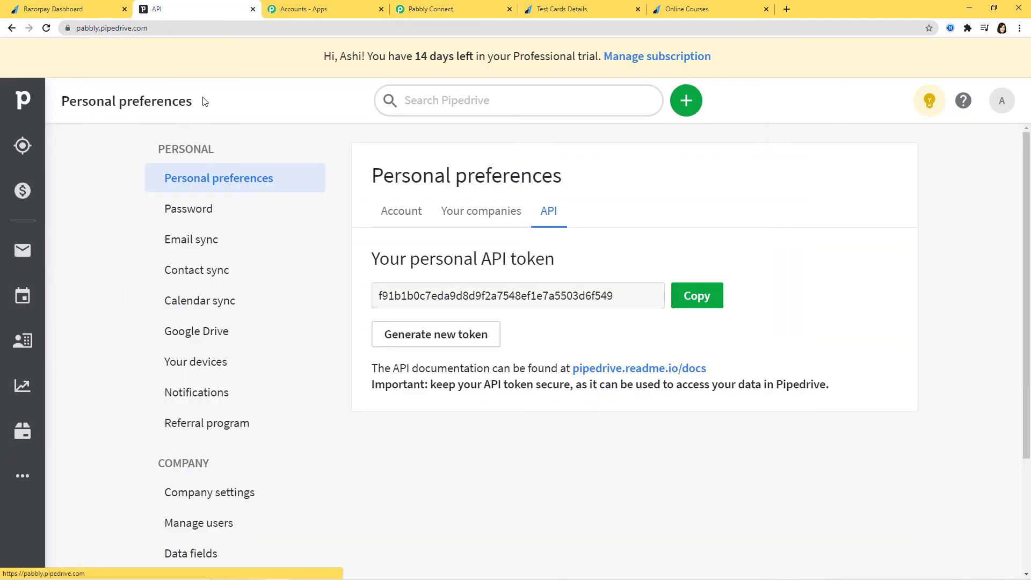
{"action": "left_click", "coordinate": [1001, 101]}
{"action": "left_click", "coordinate": [902, 307]}
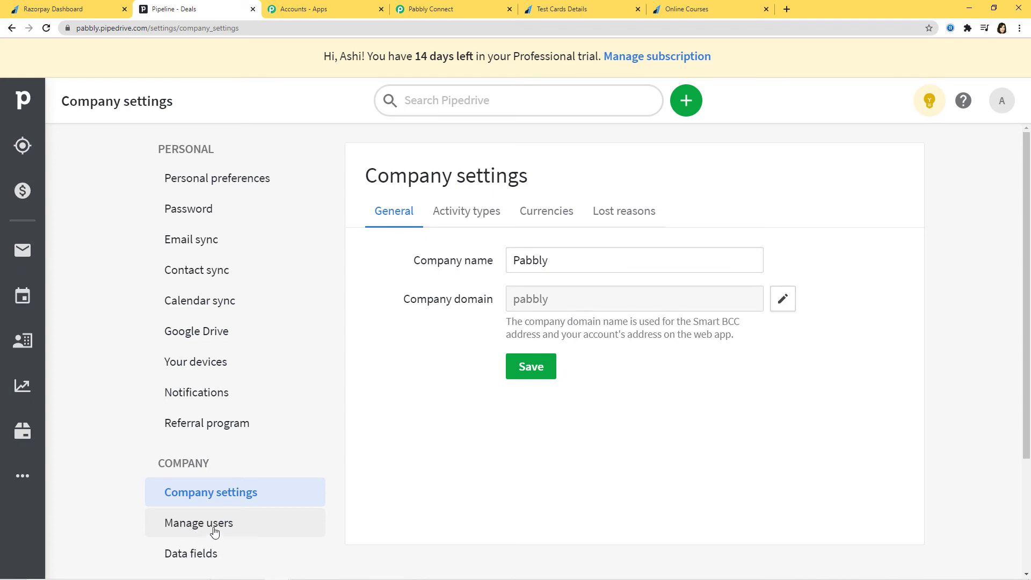
{"action": "left_click", "coordinate": [187, 528]}
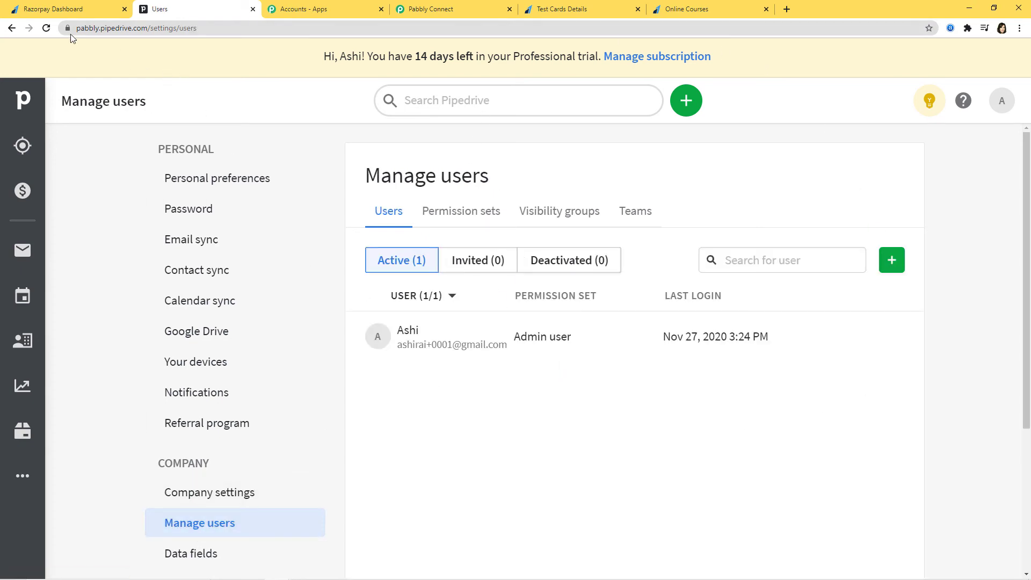
{"action": "left_click", "coordinate": [46, 28]}
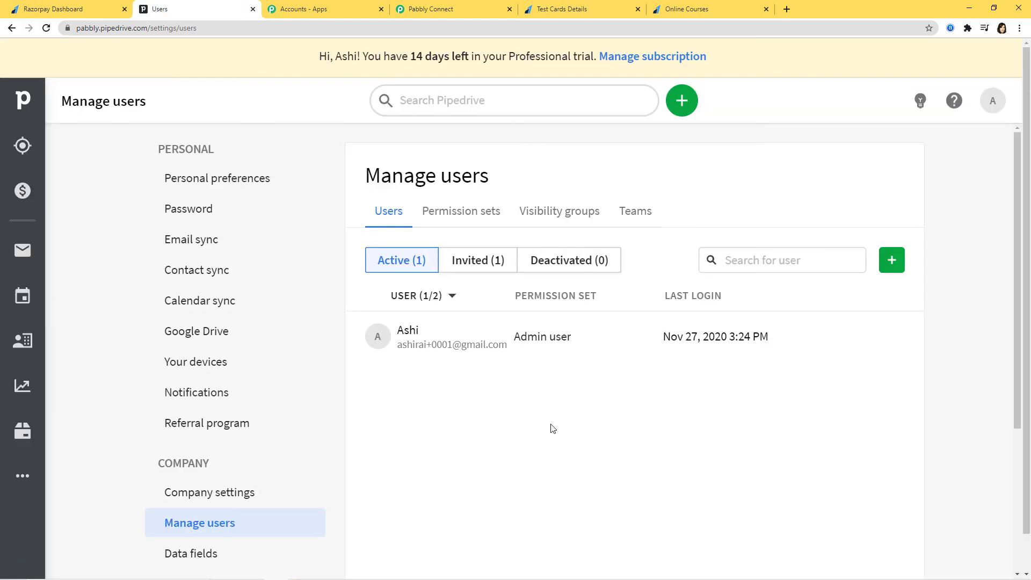
{"action": "left_click", "coordinate": [485, 263]}
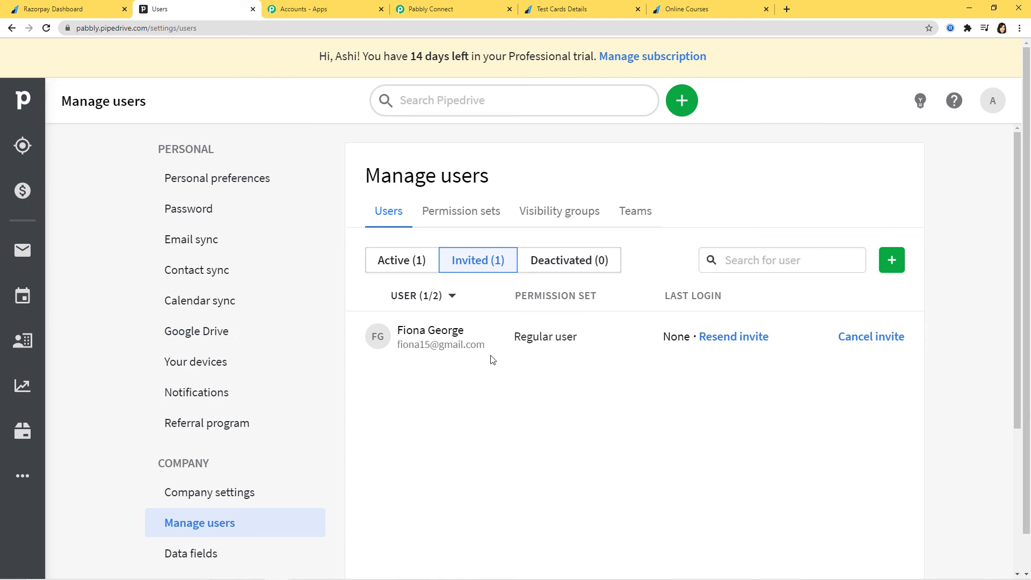
{"action": "left_click", "coordinate": [62, 11]}
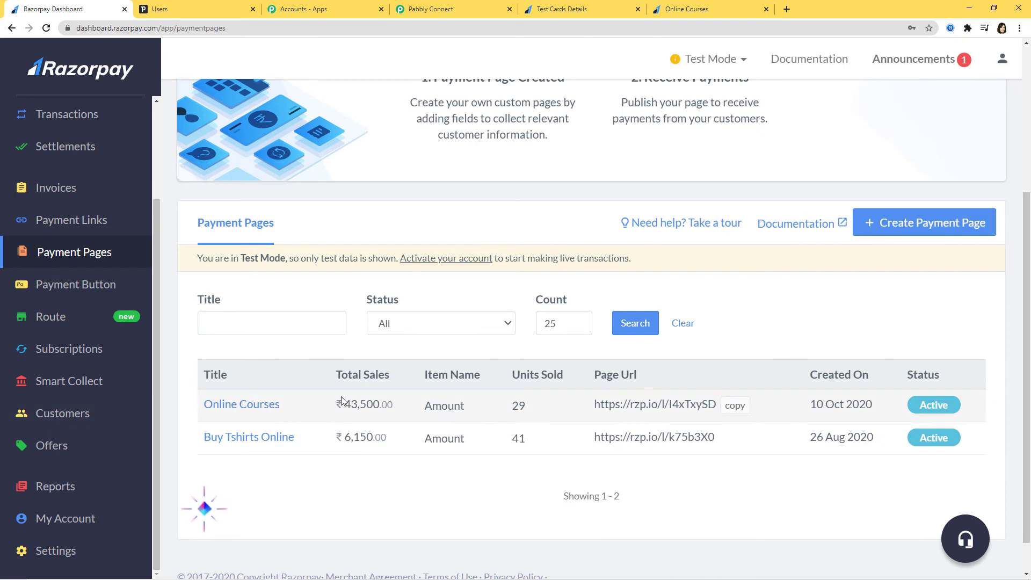
Enter the buyer's first and last name on the Online Courses payment page
{"action": "left_click", "coordinate": [714, 6]}
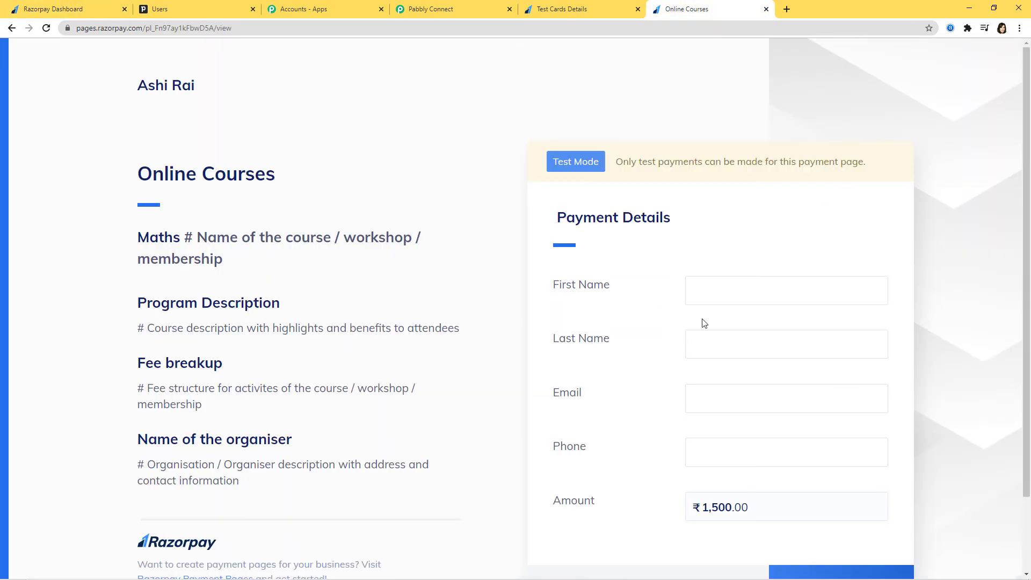
{"action": "left_click", "coordinate": [702, 293]}
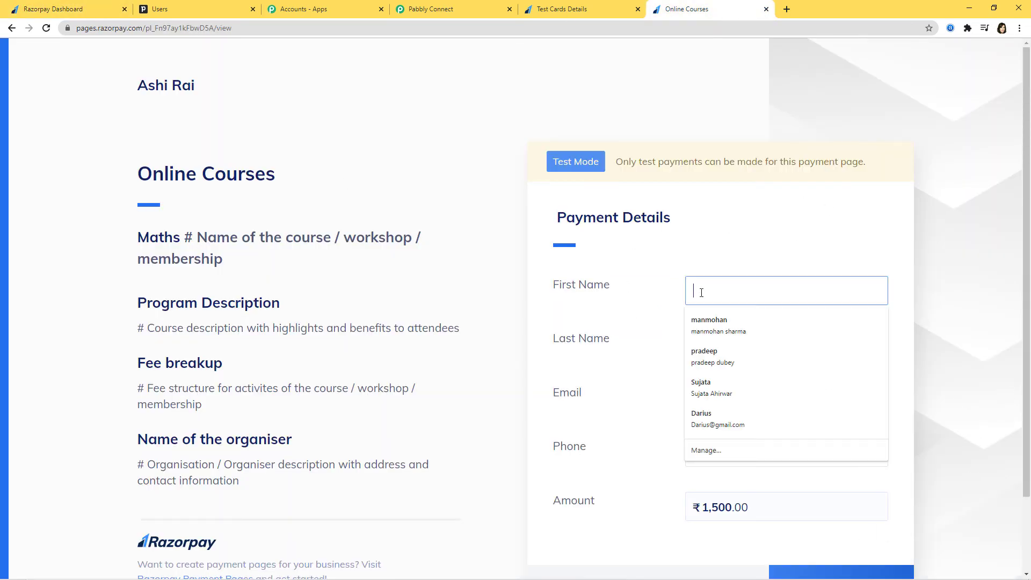
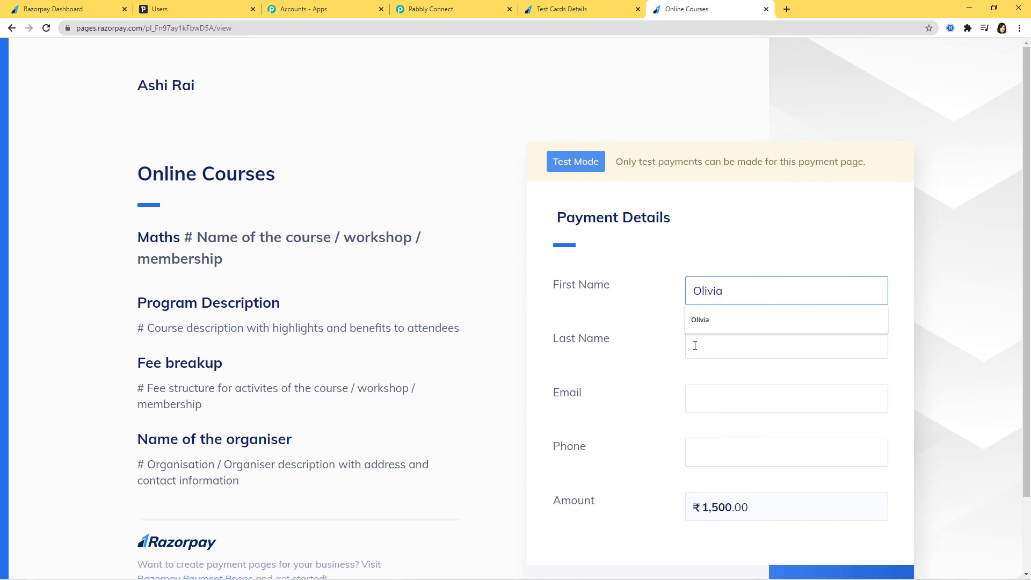
{"action": "left_click", "coordinate": [737, 352]}
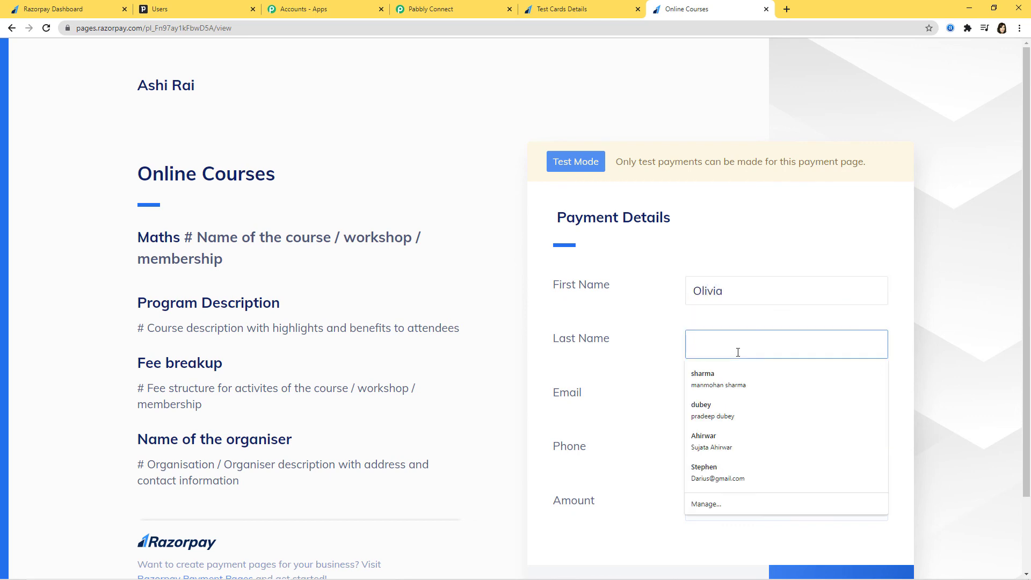
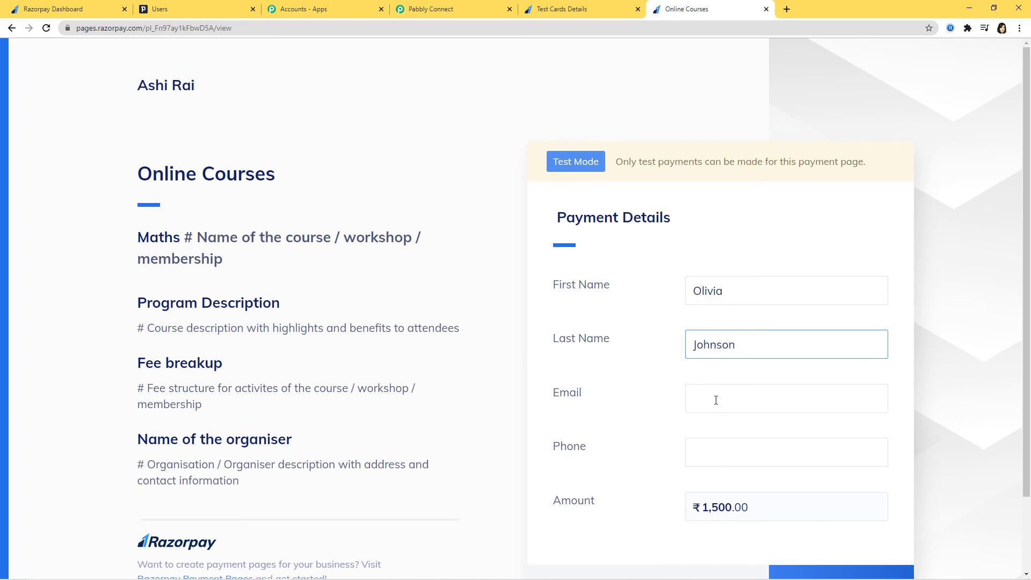
Add the buyer's email and phone number and proceed to the ₹1,500 payment
{"action": "left_click", "coordinate": [716, 400]}
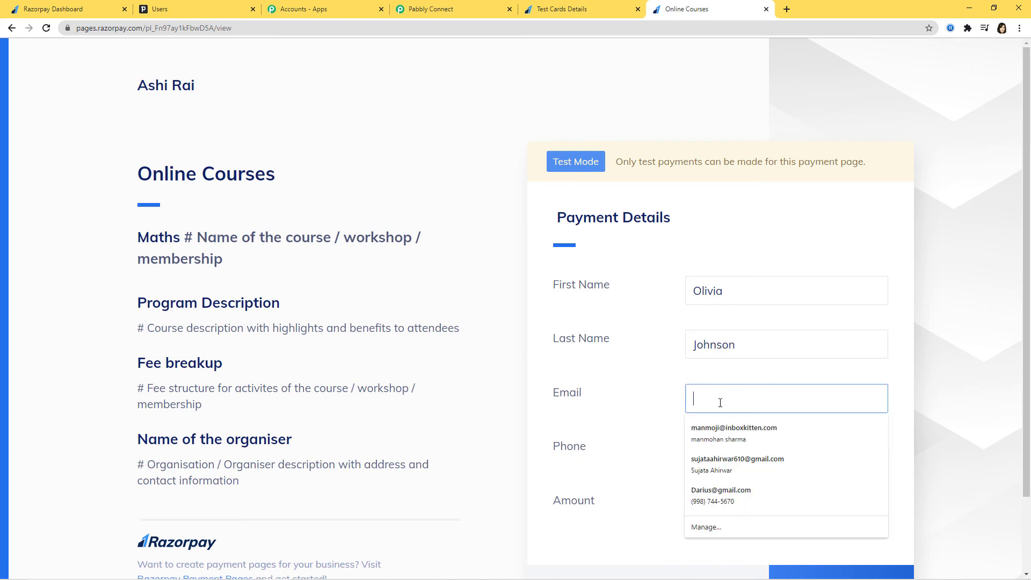
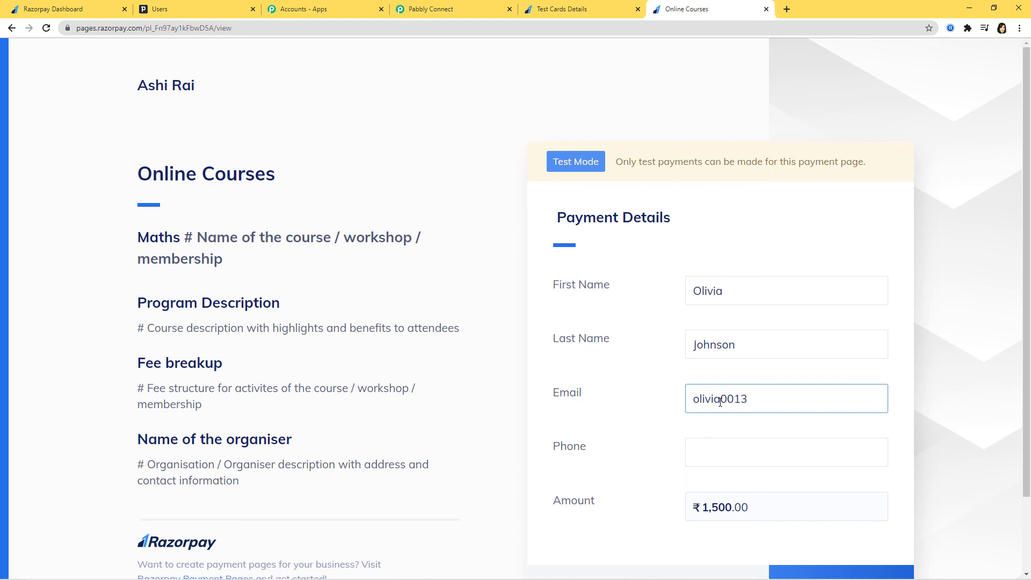
{"action": "left_click", "coordinate": [748, 462]}
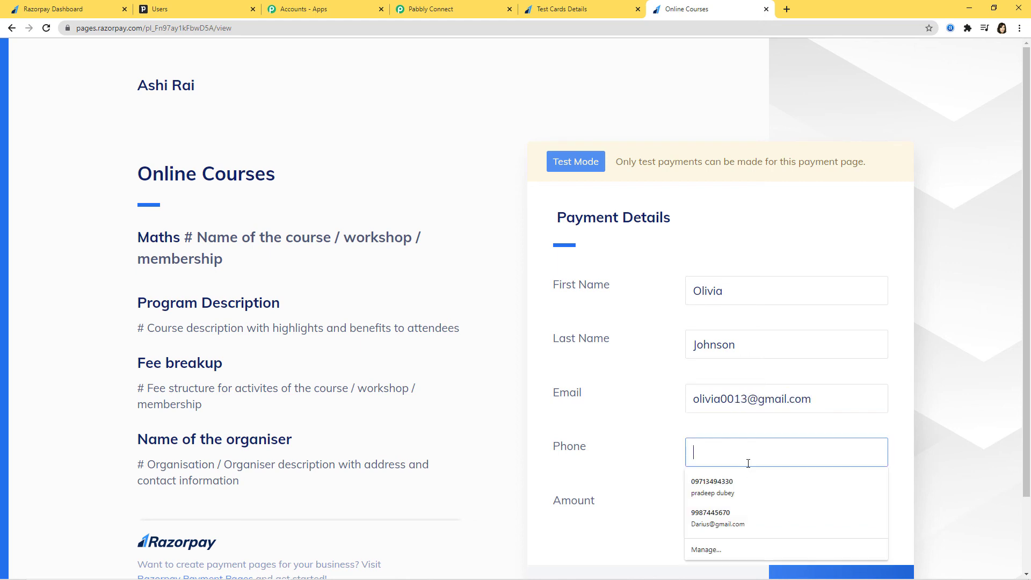
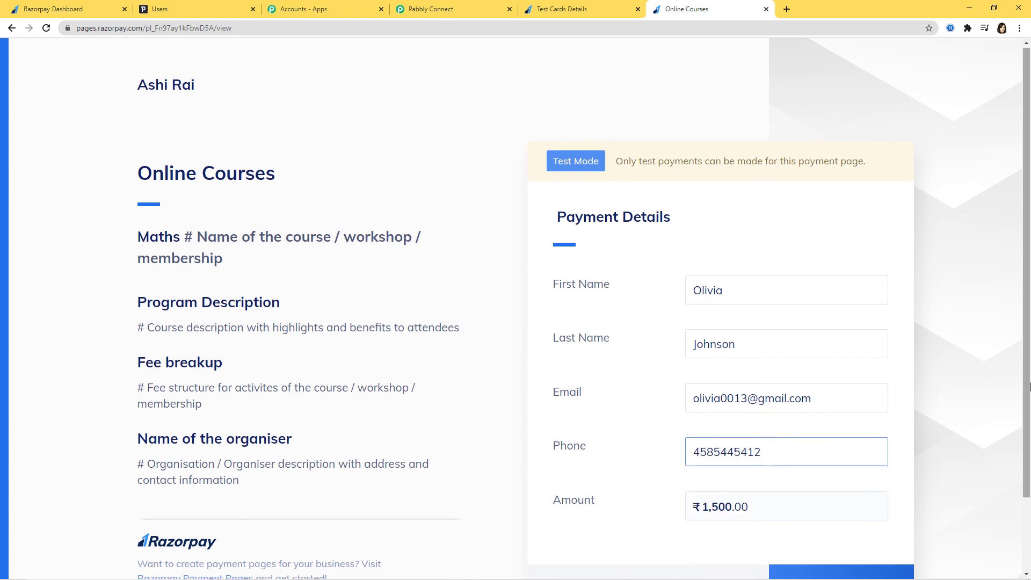
{"action": "scroll", "coordinate": [748, 463], "scroll_direction": "down", "scroll_amount": 2}
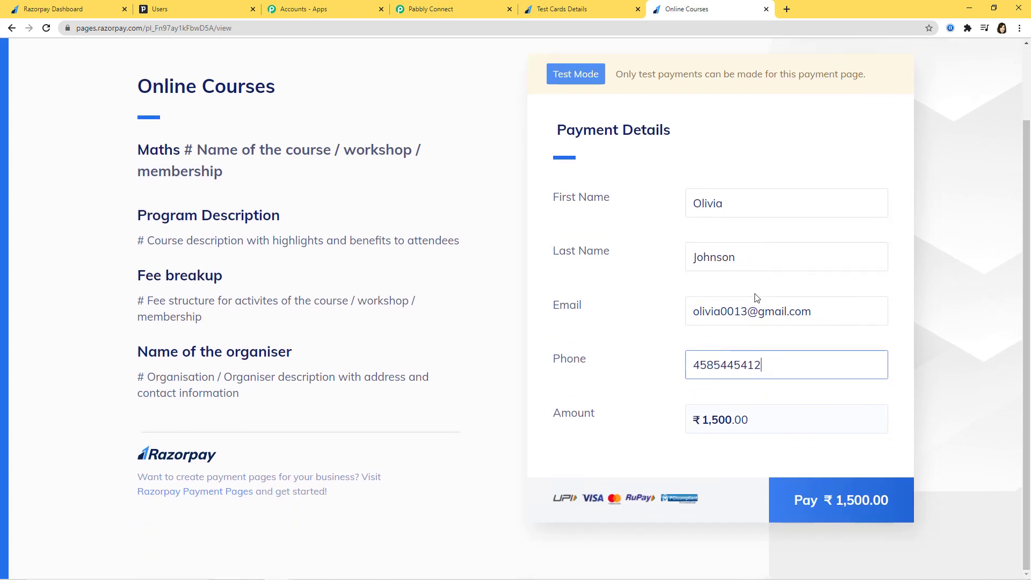
{"action": "left_click", "coordinate": [854, 492]}
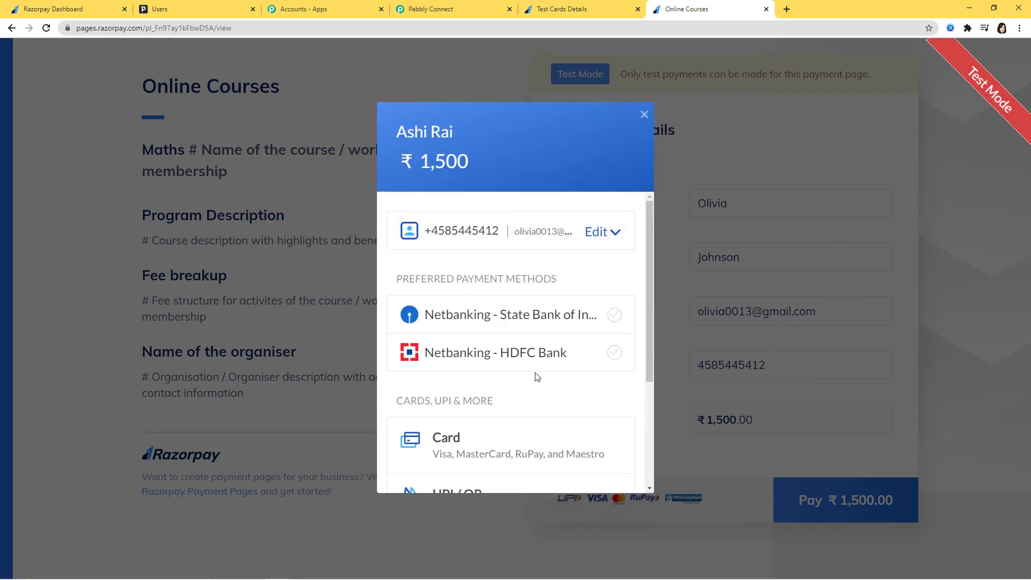
Pay by card, pasting the domestic Visa test card number from the Test Cards page
{"action": "left_click", "coordinate": [451, 446]}
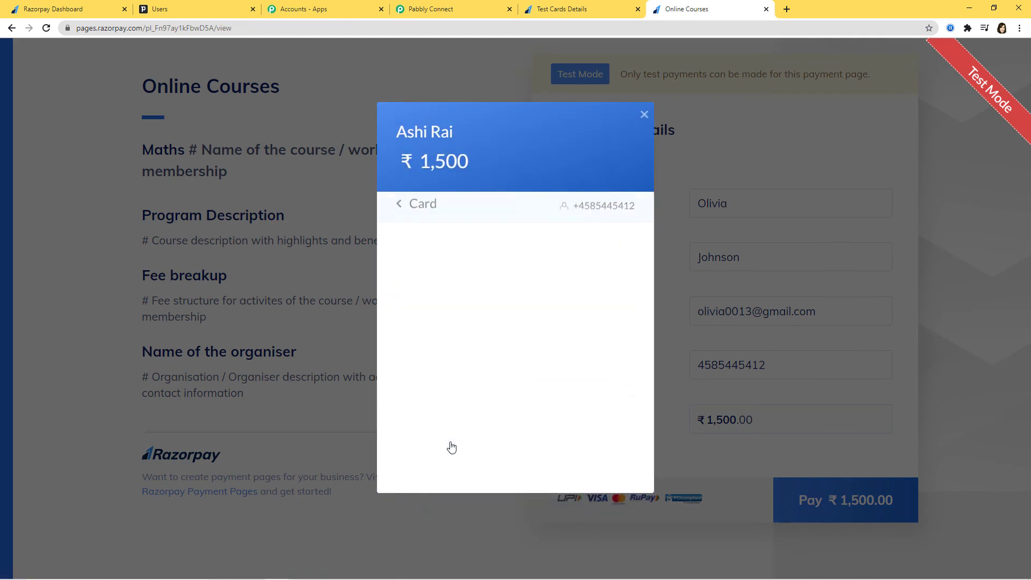
{"action": "left_click", "coordinate": [570, 9]}
{"action": "right_click", "coordinate": [454, 254]}
{"action": "left_click", "coordinate": [472, 264]}
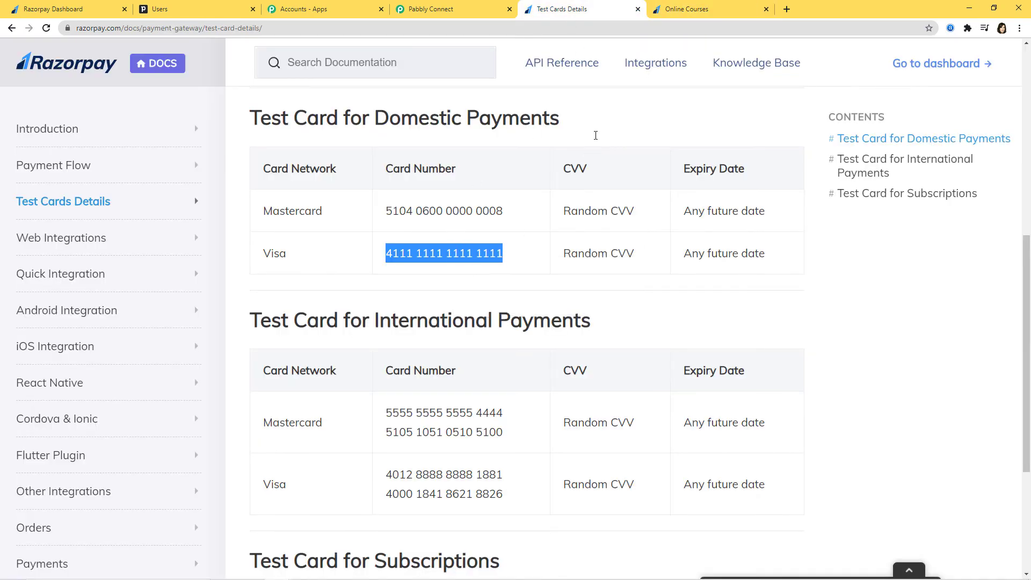
{"action": "left_click", "coordinate": [684, 12]}
{"action": "key", "text": "ctrl+v"}
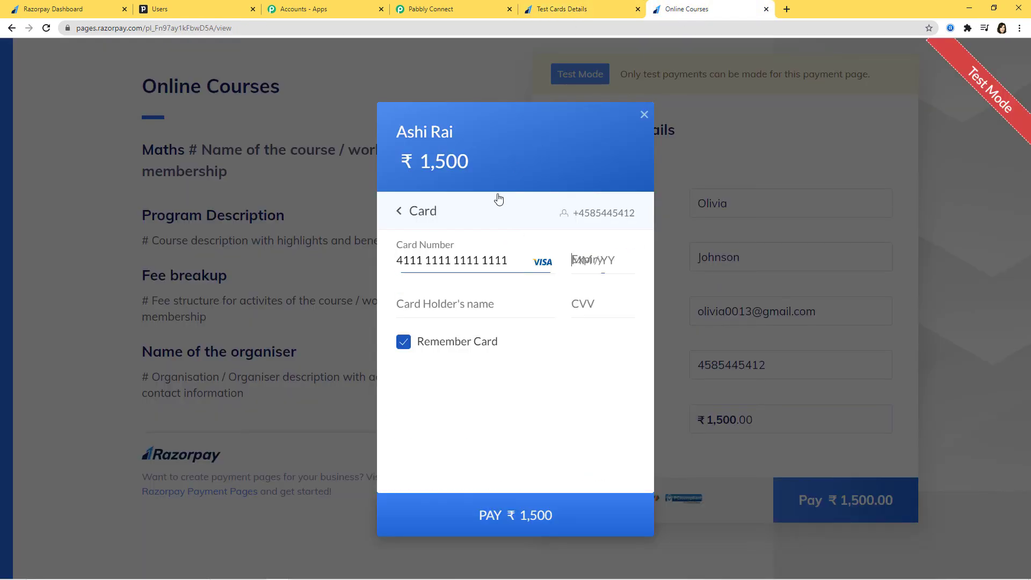
Fill in expiry, cardholder name and CVV, pay, skip saving, and mark the payment successful
{"action": "type", "text": "03 /"}
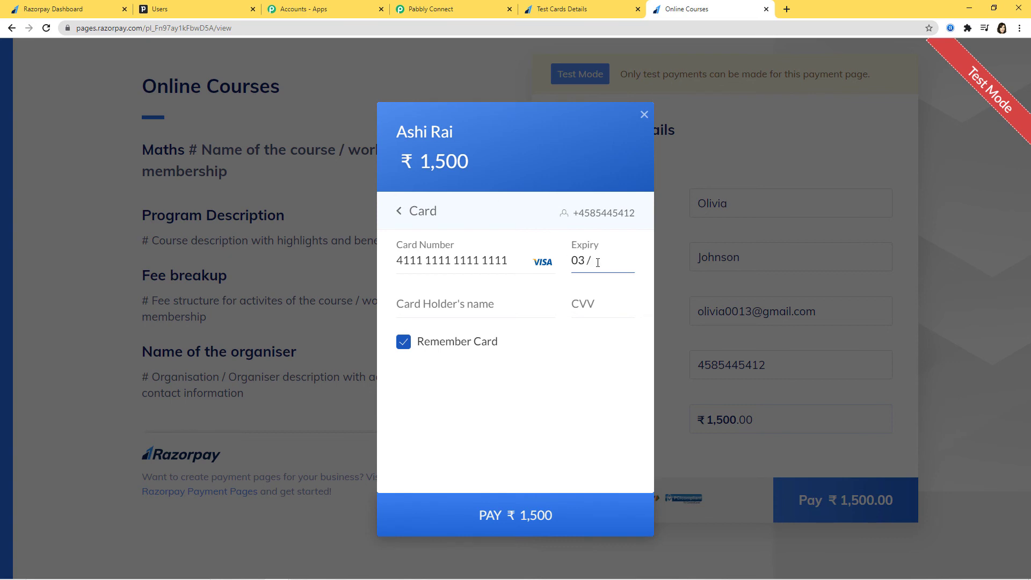
{"action": "type", "text": "35"}
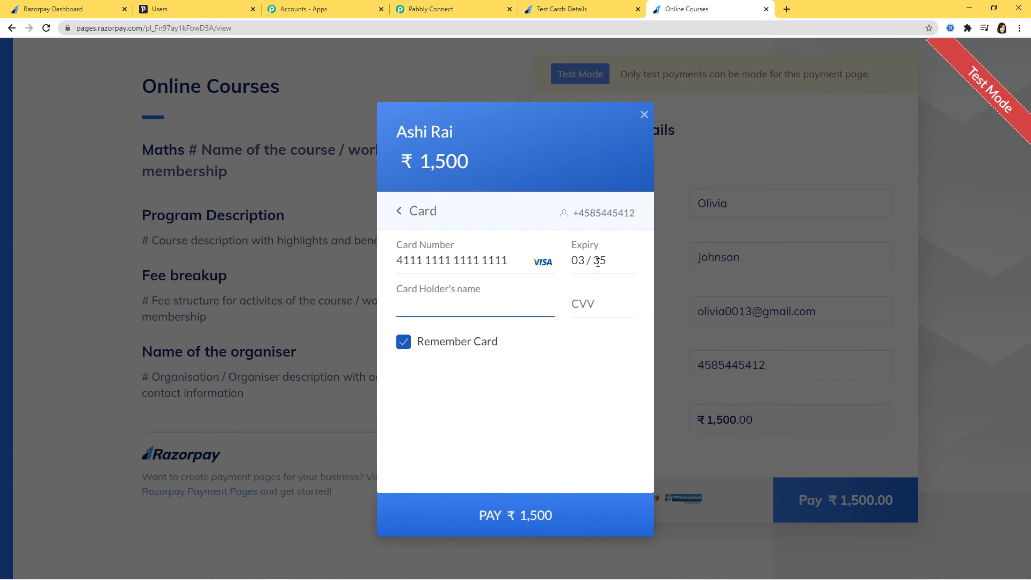
{"action": "type", "text": "Olivia"}
{"action": "left_click", "coordinate": [603, 302]}
{"action": "type", "text": "111"}
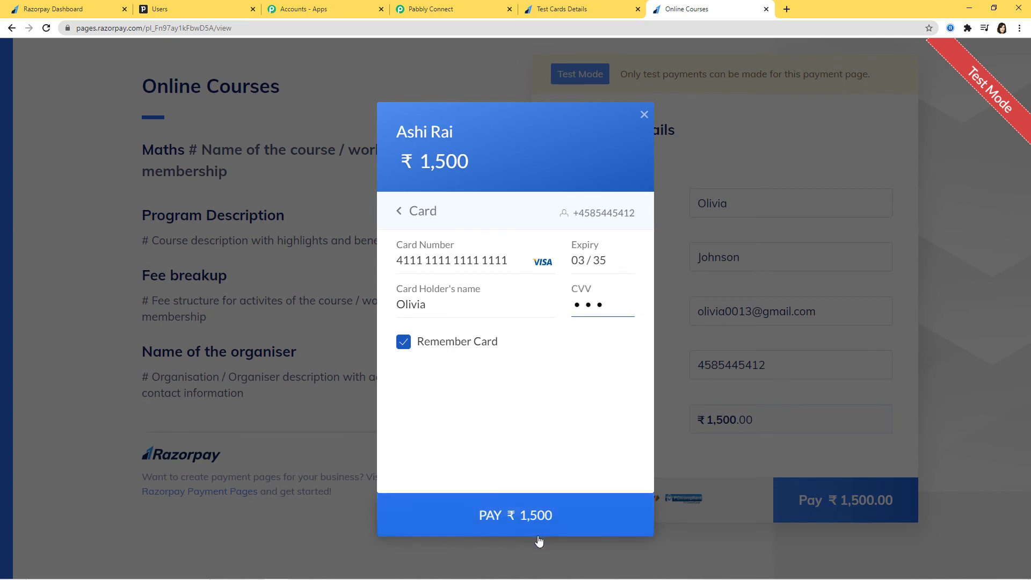
{"action": "left_click", "coordinate": [537, 524]}
{"action": "left_click", "coordinate": [559, 411]}
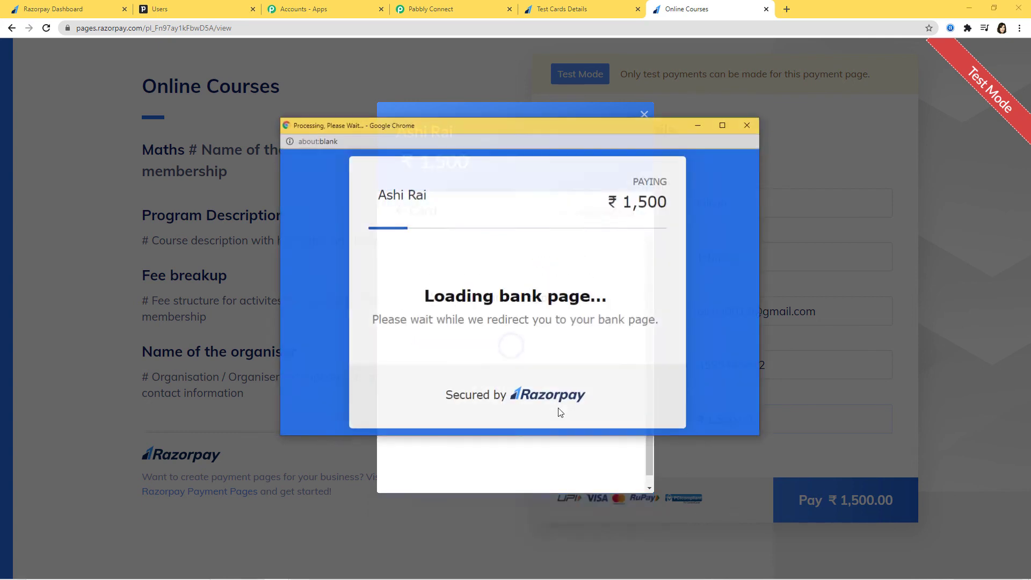
{"action": "left_click", "coordinate": [450, 389]}
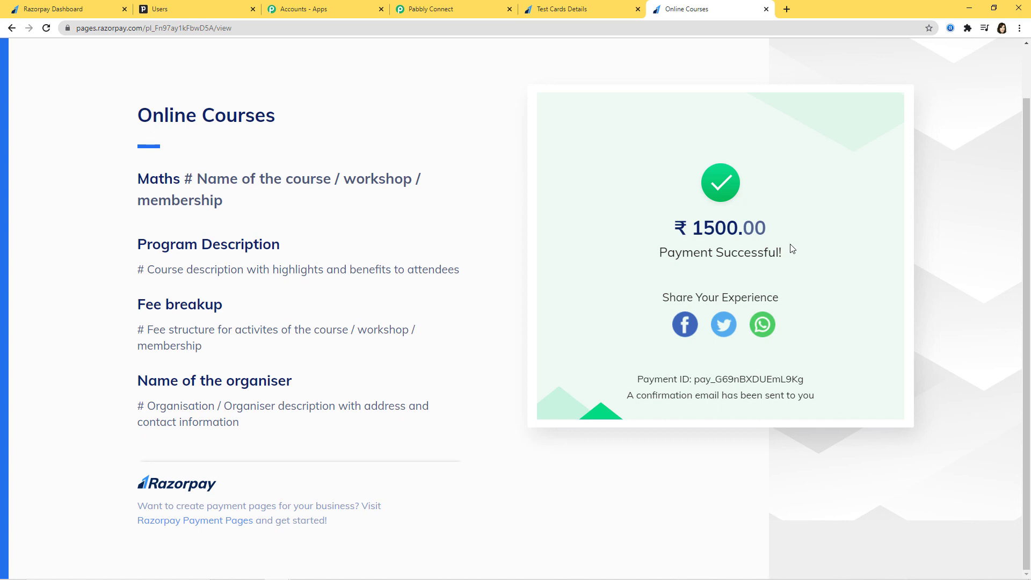
{"action": "left_click", "coordinate": [165, 8]}
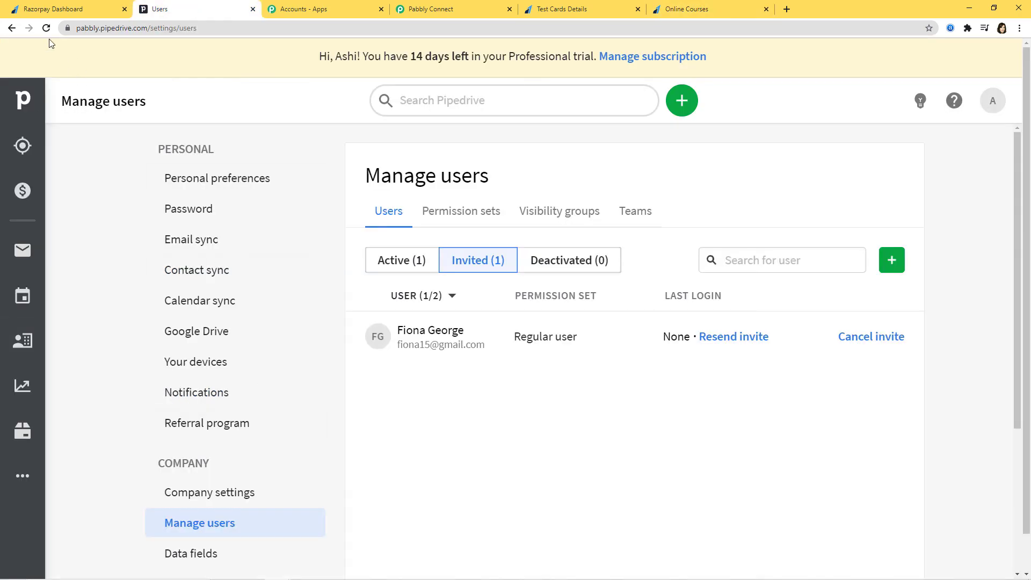
Reload Manage users and view the Invited list showing two Regular user invitees
{"action": "key", "text": "F5"}
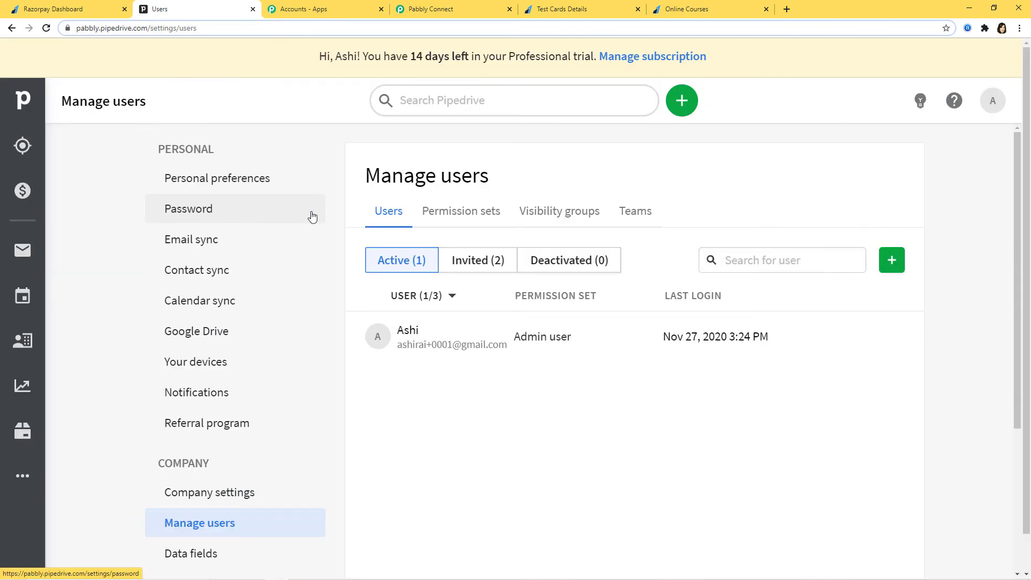
{"action": "left_click", "coordinate": [480, 268]}
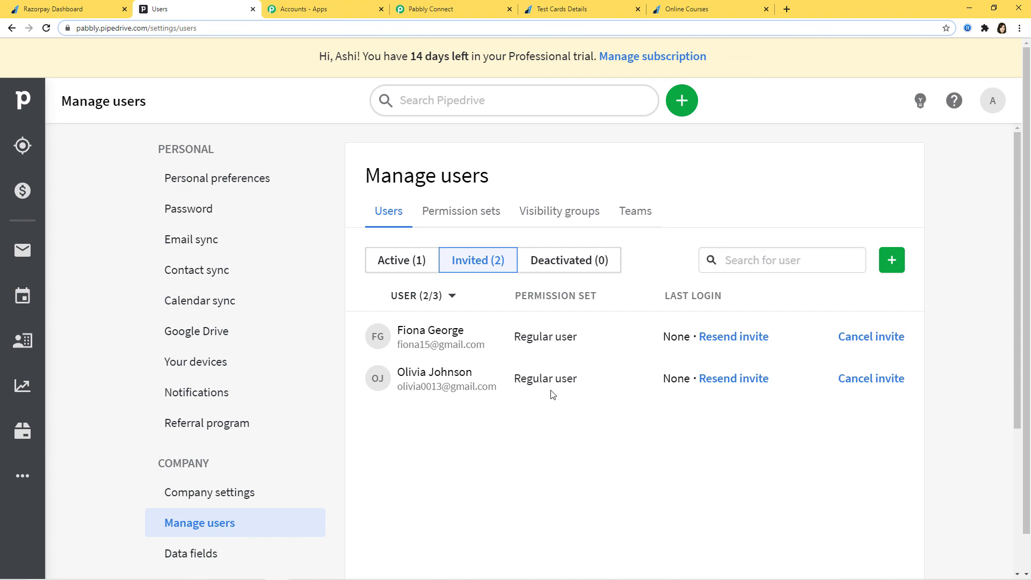
Back in Pabbly Connect, collapse the Razorpay Order Paid trigger card
{"action": "left_click", "coordinate": [455, 3]}
{"action": "scroll", "coordinate": [824, 344], "scroll_direction": "up", "scroll_amount": 10}
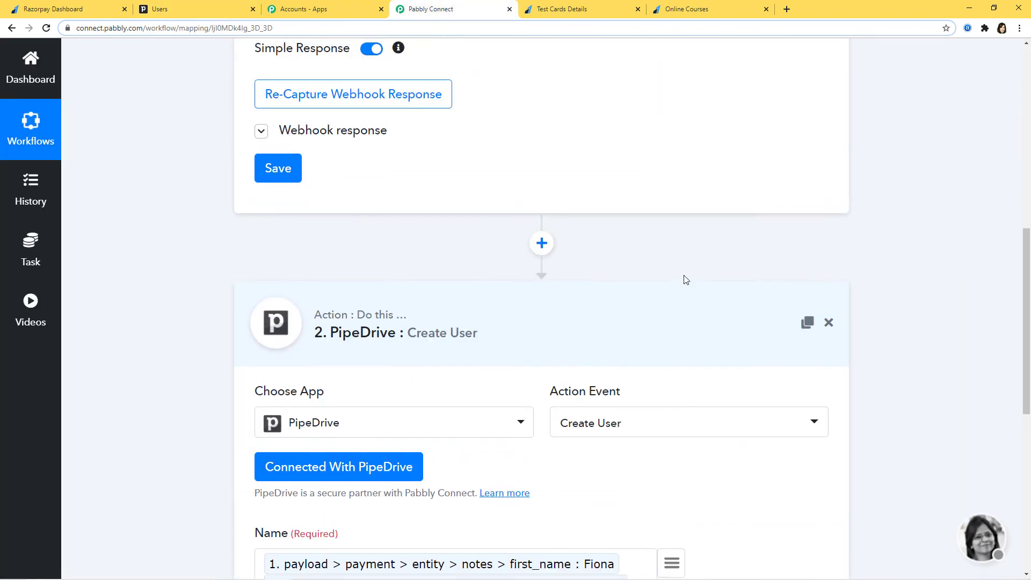
{"action": "scroll", "coordinate": [929, 388], "scroll_direction": "up", "scroll_amount": 5}
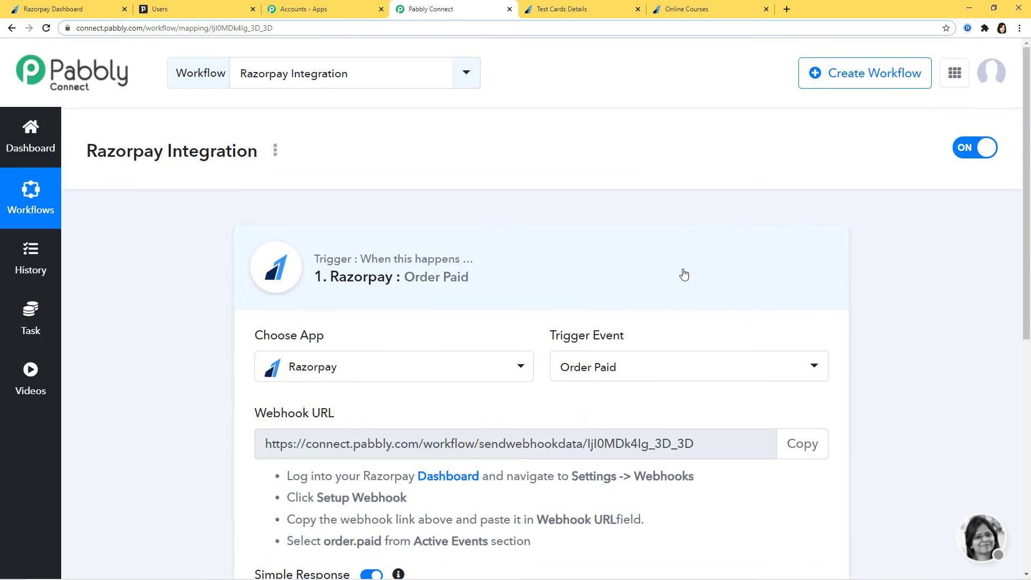
{"action": "left_click", "coordinate": [684, 273]}
{"action": "scroll", "coordinate": [1028, 352], "scroll_direction": "down", "scroll_amount": 1}
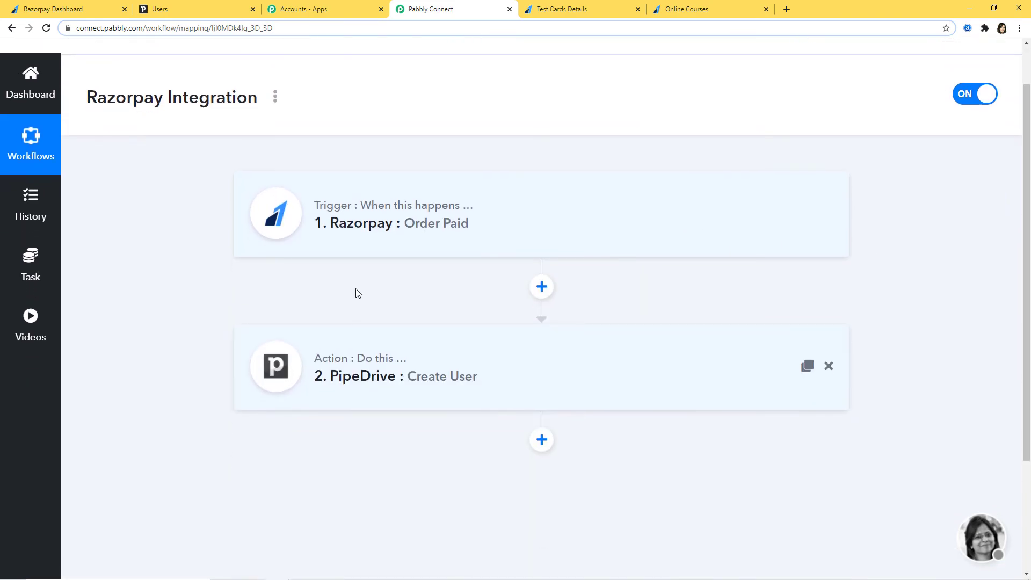